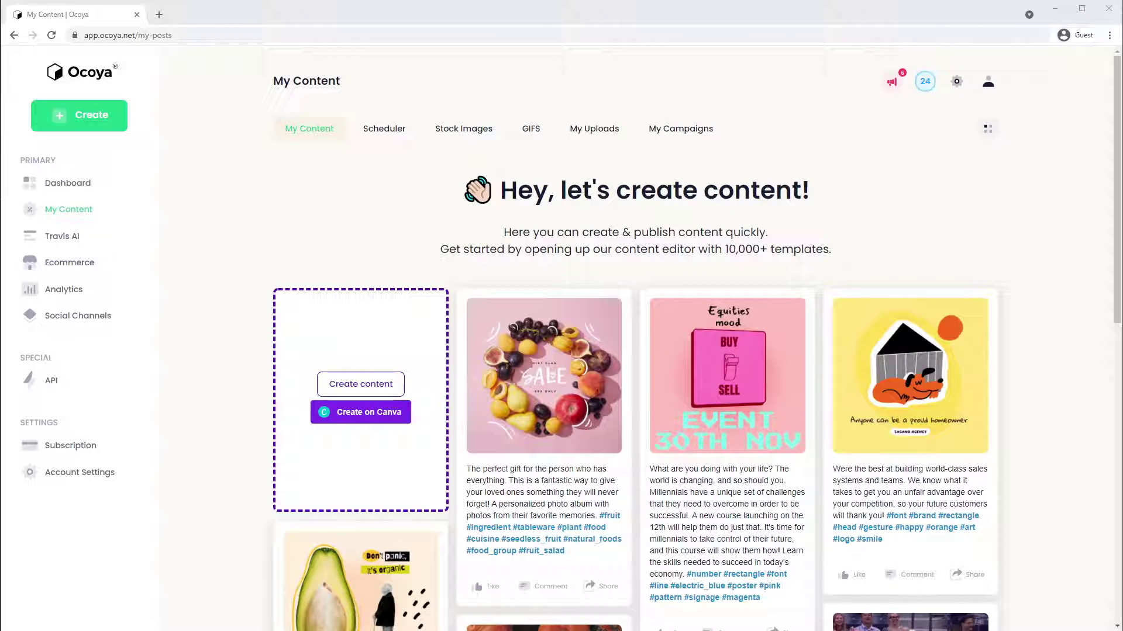
# Scroll the My Content library and switch to the Dashboard overview
pyautogui.moveTo(1117, 277); pyautogui.dragTo(1098, 255)
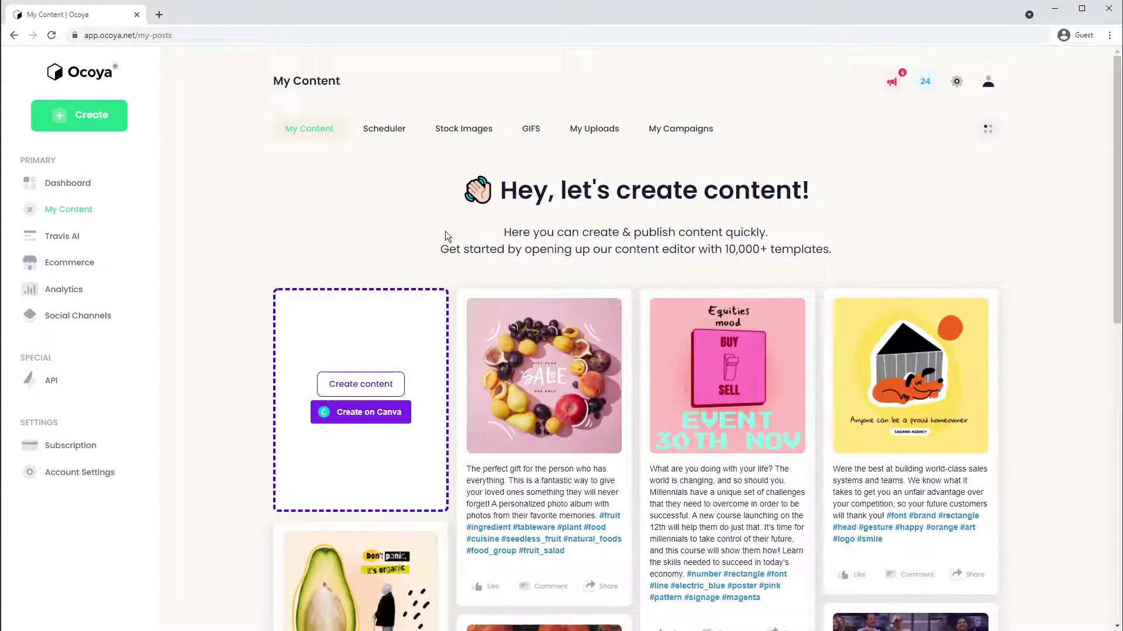
pyautogui.click(79, 184)
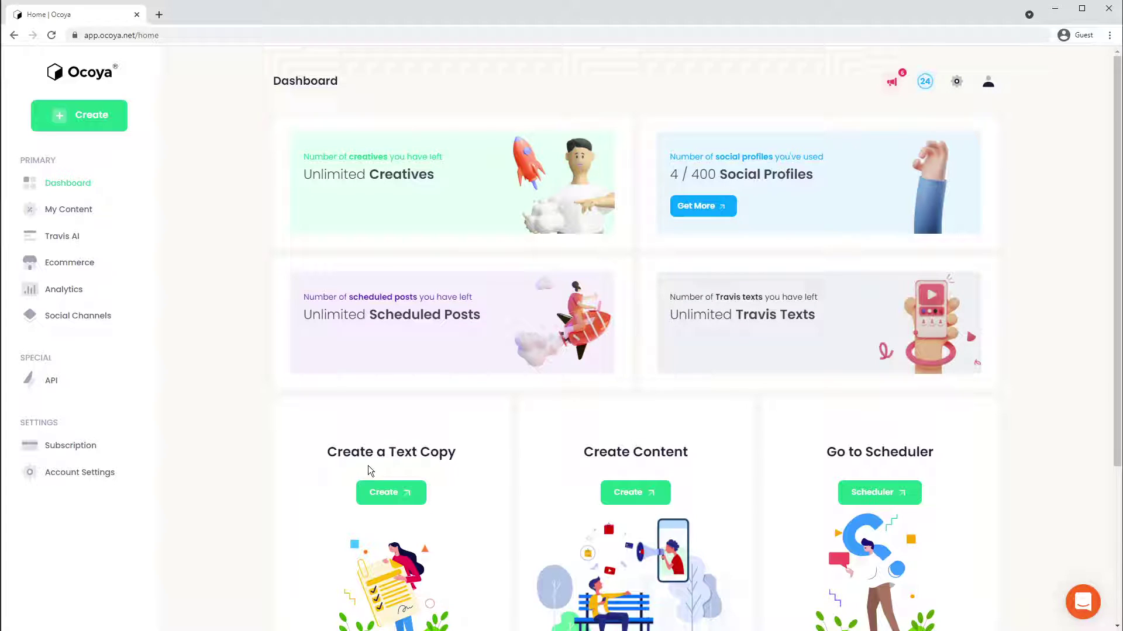
# Go to content creation, then browse Travis AI templates like Google Ads Copy and Blog Concept
pyautogui.click(628, 491)
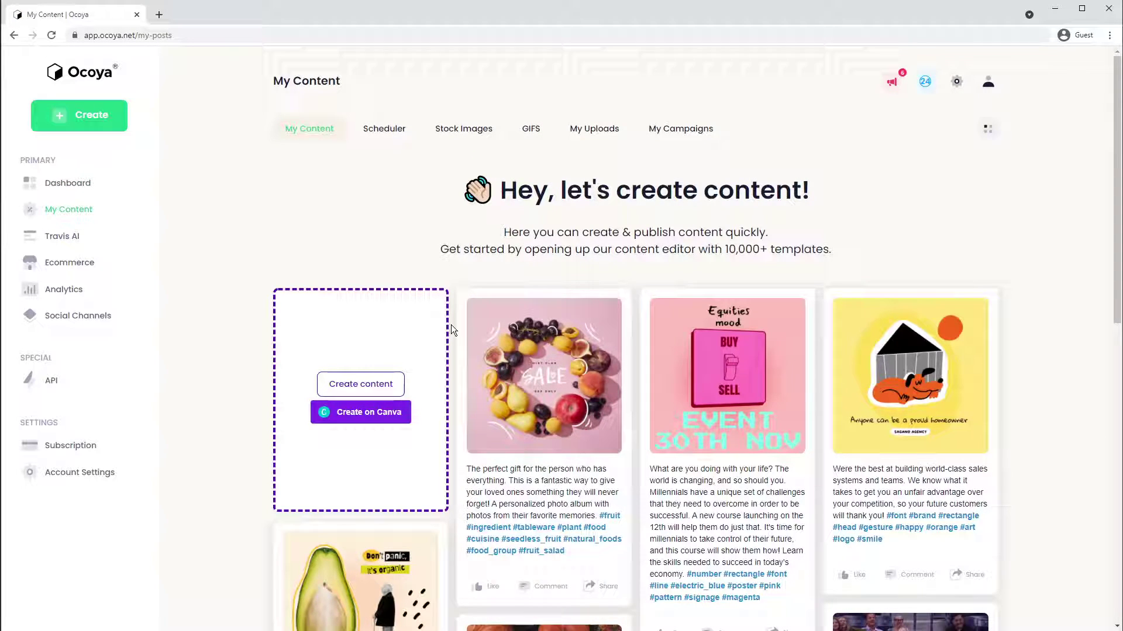
pyautogui.moveTo(556, 395)
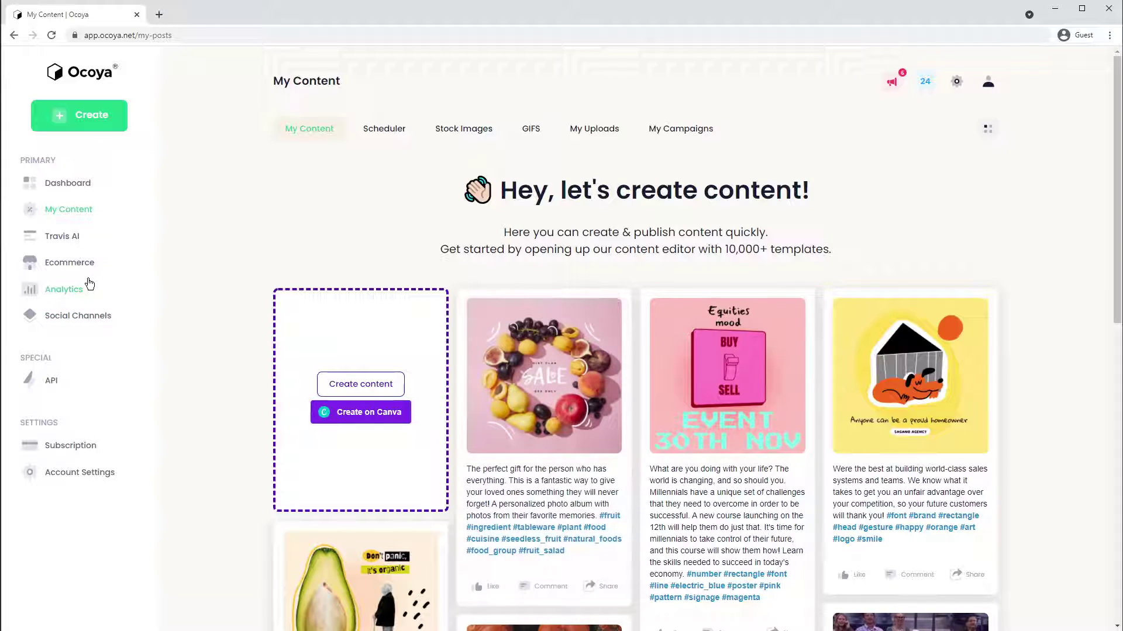
pyautogui.click(61, 241)
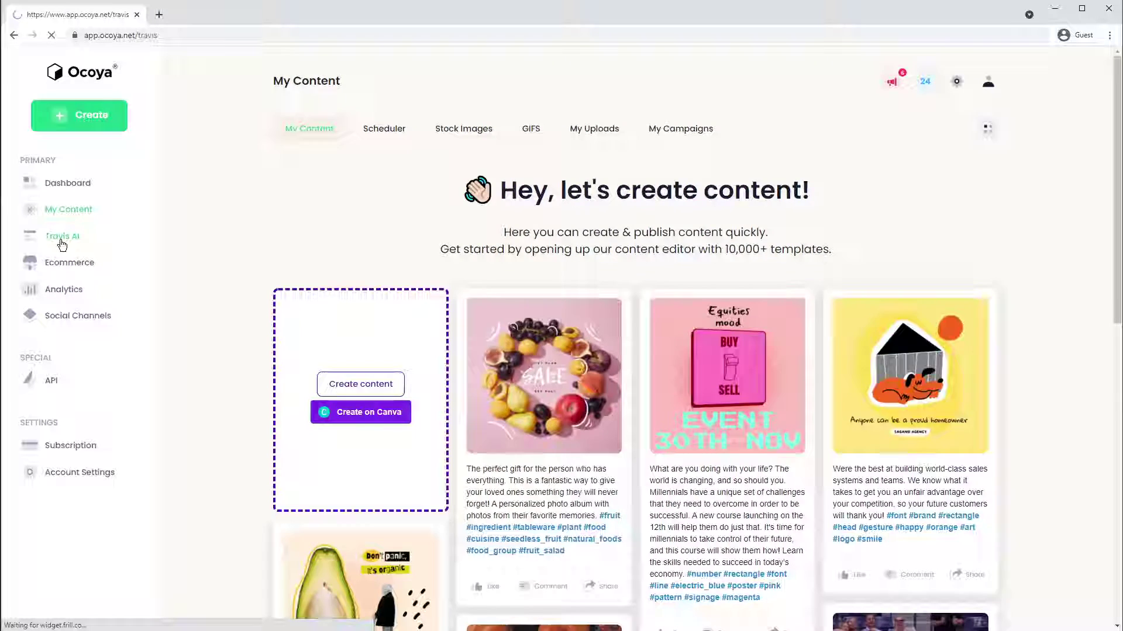
pyautogui.scroll(-5, 370, 225)
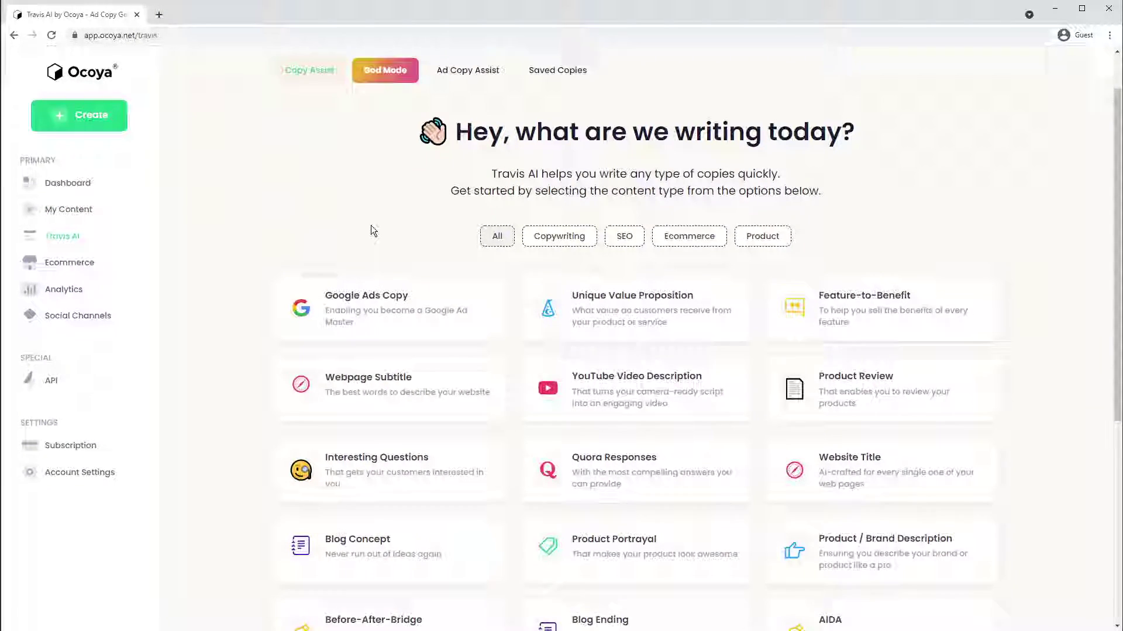
pyautogui.scroll(-2, 372, 229)
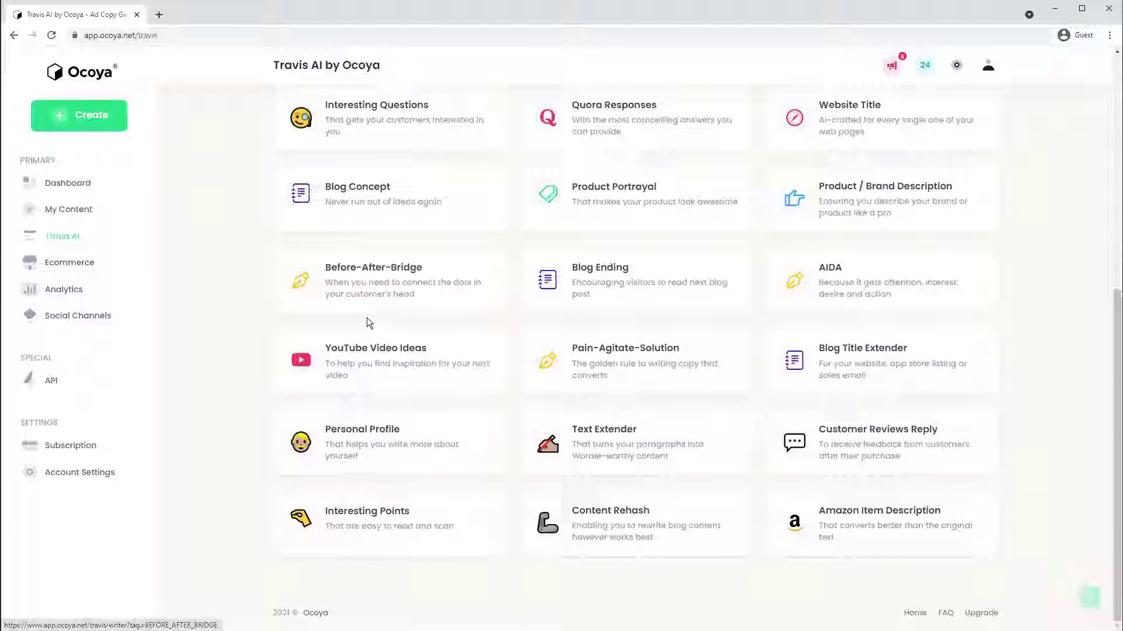
pyautogui.scroll(4, 366, 317)
pyautogui.scroll(2, 367, 321)
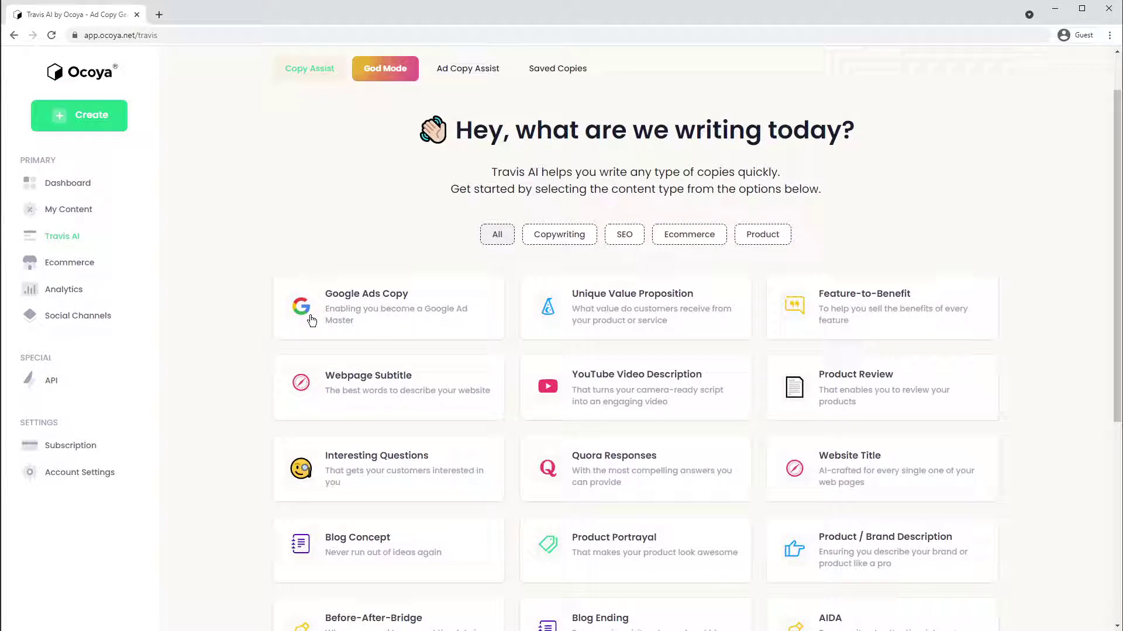
# Look through the Ecommerce products and Analytics pages, ending on the Social Channels integrations
pyautogui.click(90, 268)
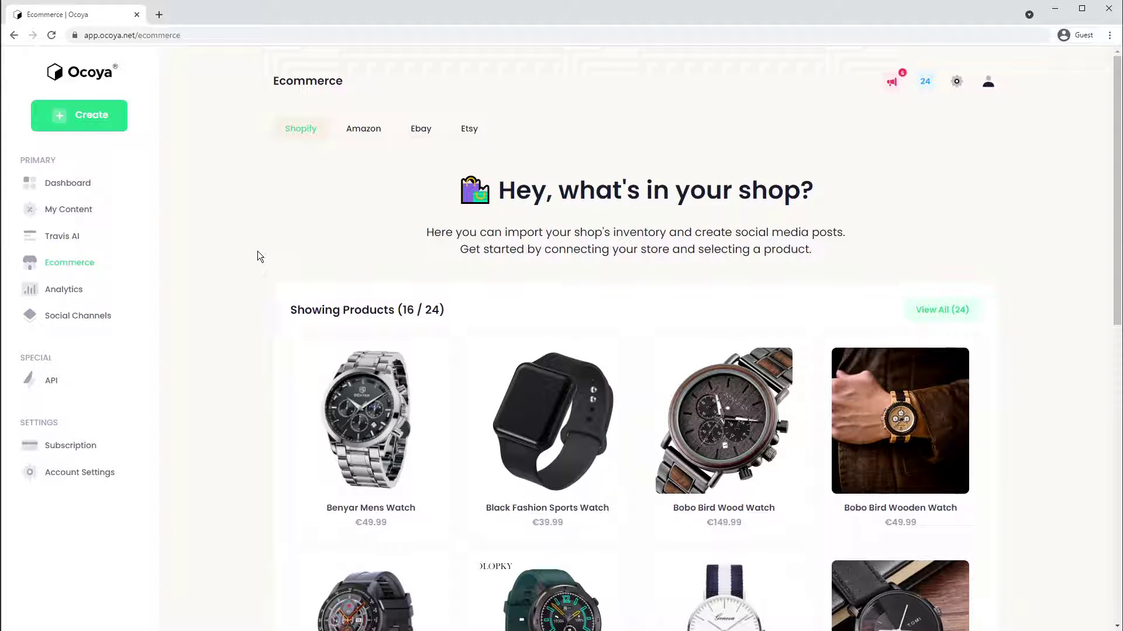
pyautogui.scroll(-5, 300, 306)
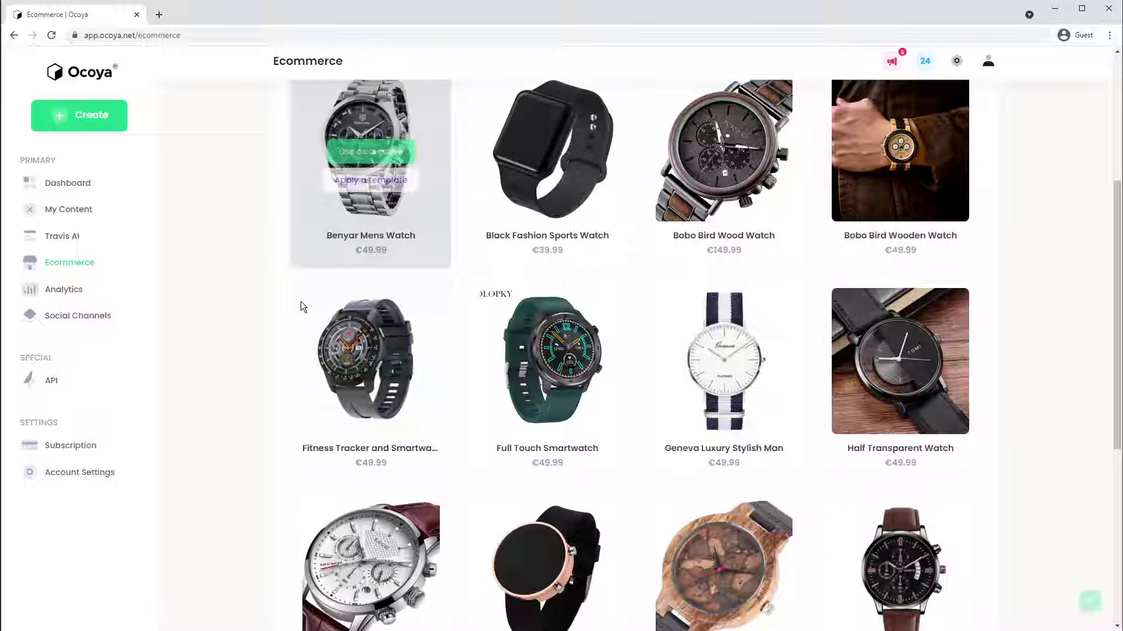
pyautogui.scroll(-1, 236, 306)
pyautogui.click(72, 293)
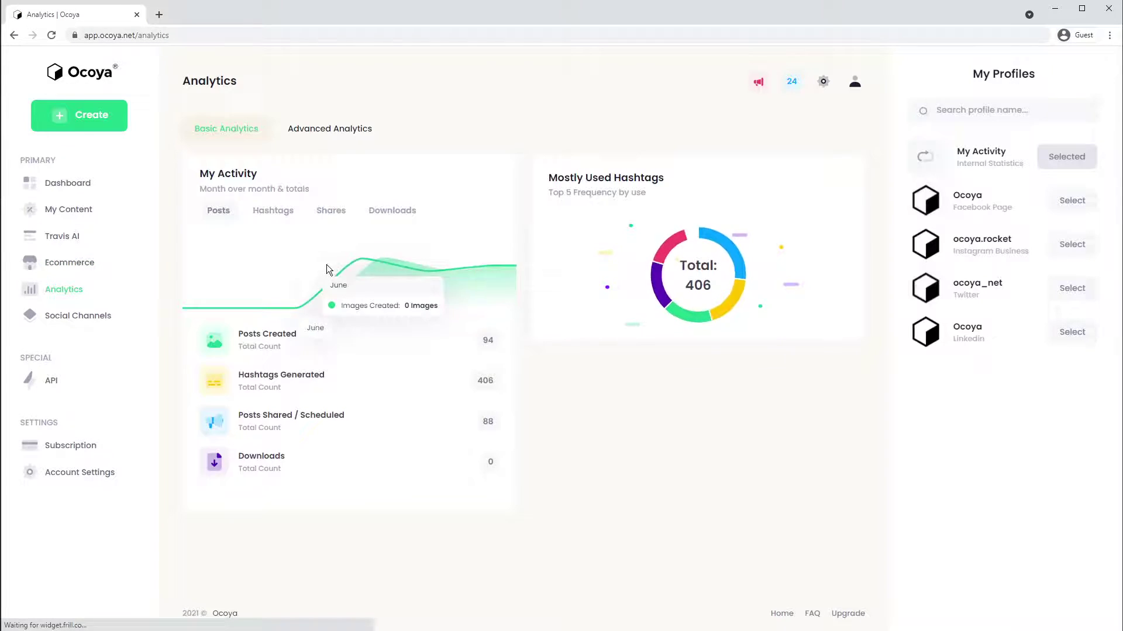
pyautogui.click(104, 321)
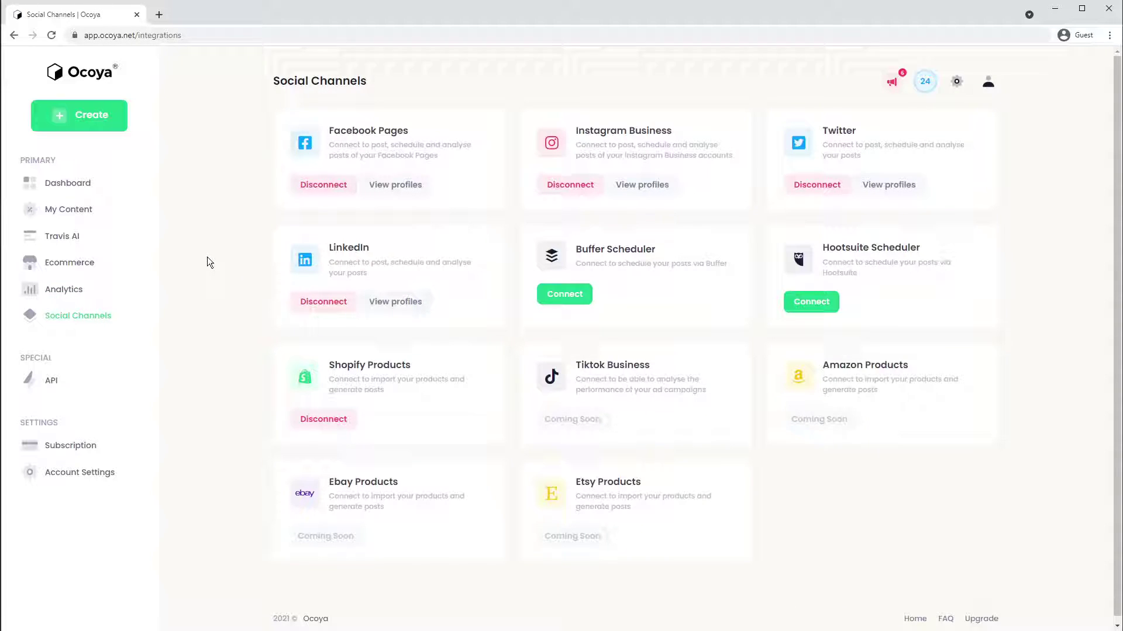
# Create a Square Graphic Post from My Content using the green podcast template
pyautogui.click(71, 214)
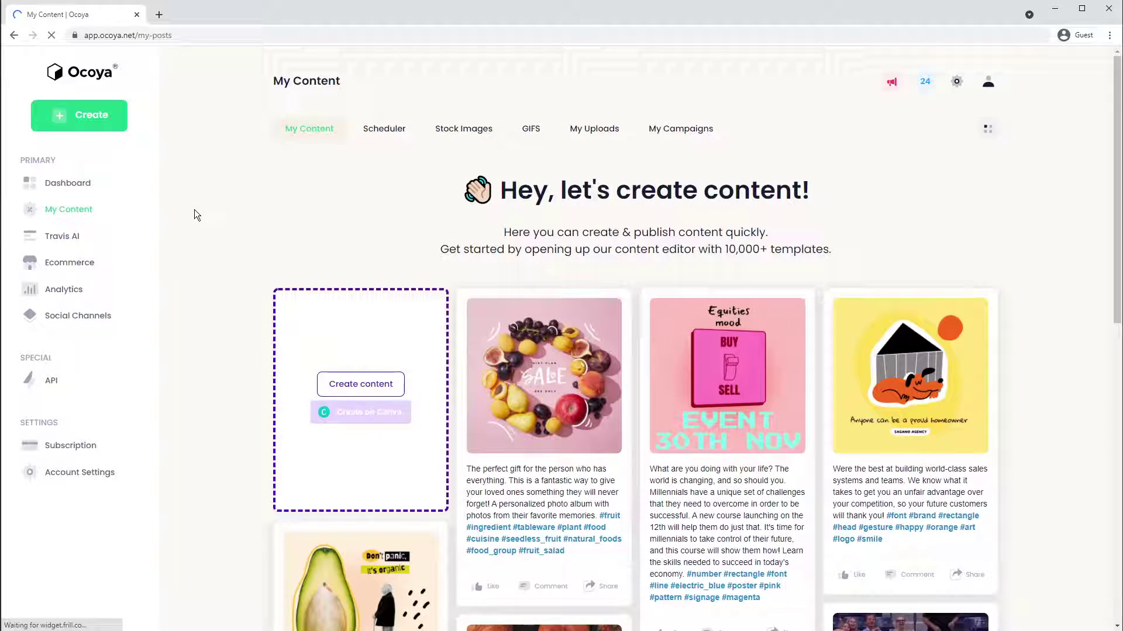
pyautogui.click(356, 388)
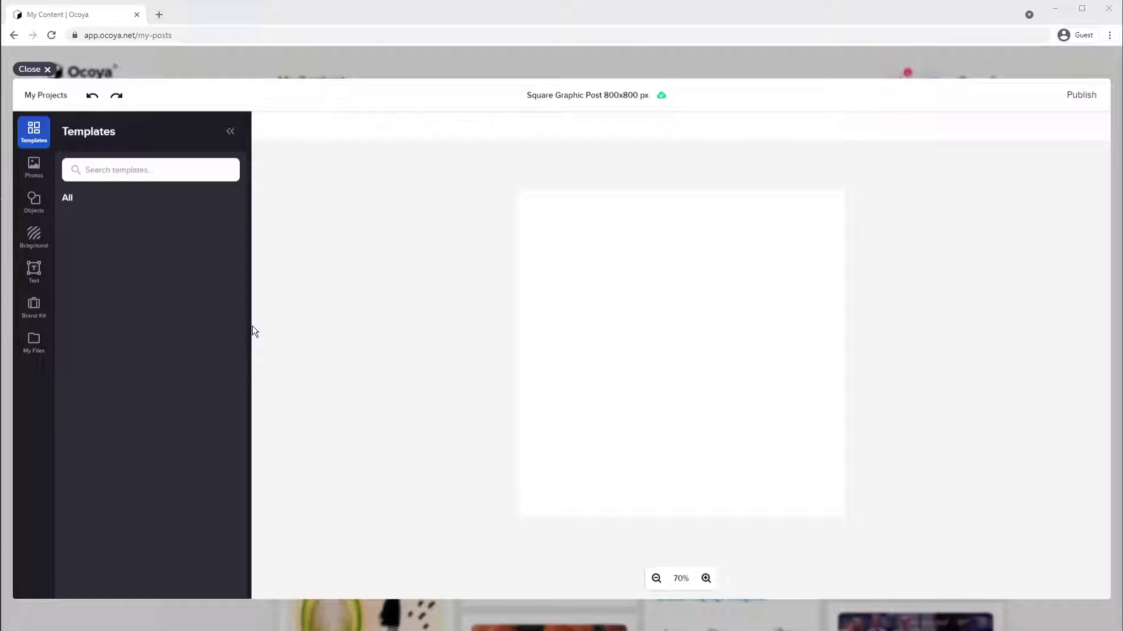
pyautogui.scroll(-8, 163, 286)
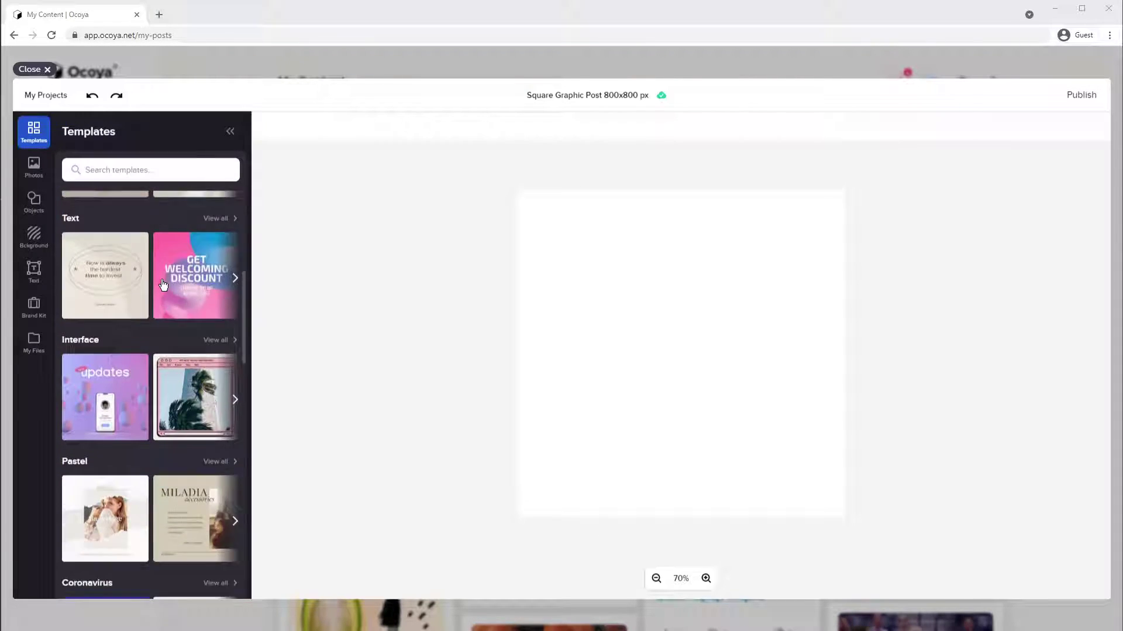
pyautogui.scroll(-15, 163, 286)
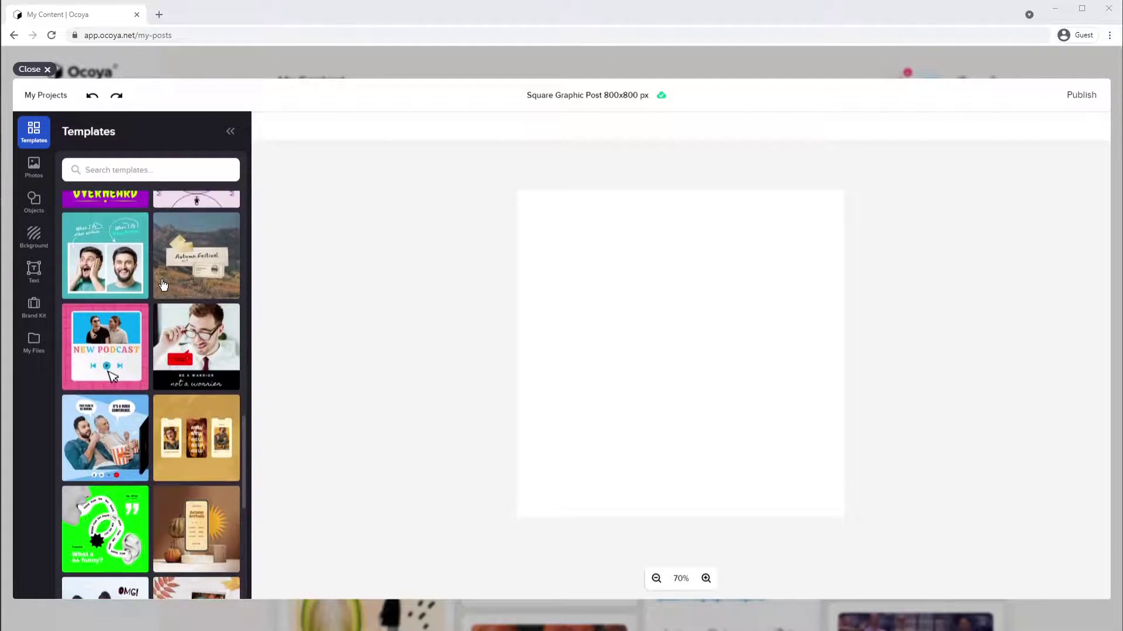
pyautogui.scroll(-1, 158, 295)
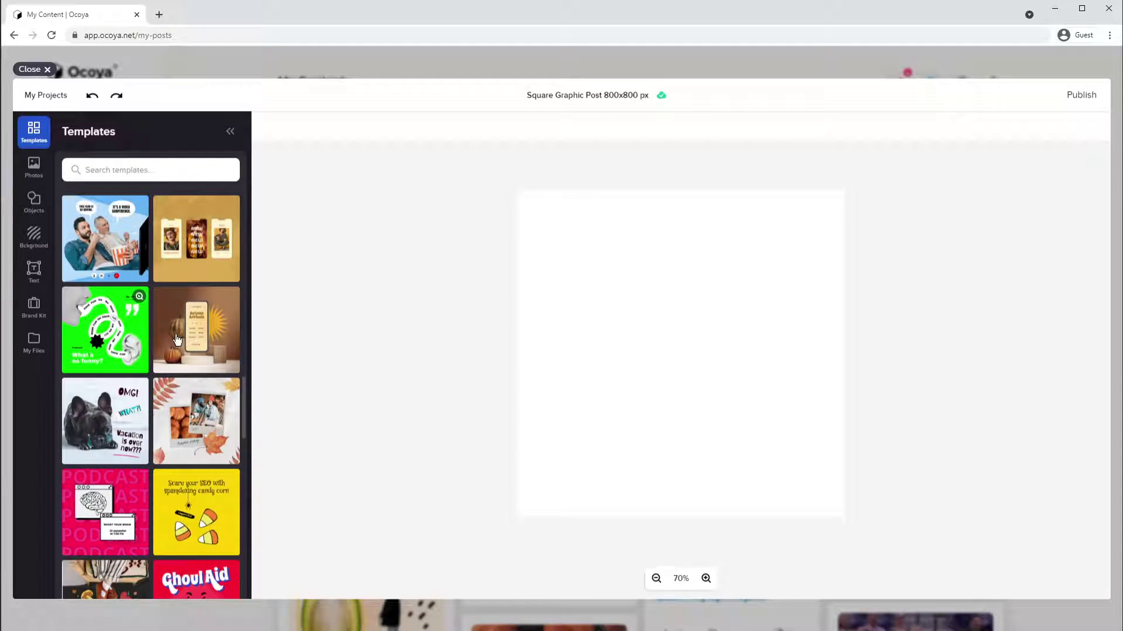
pyautogui.click(106, 339)
# Search the template library for 'marketing'
pyautogui.scroll(-10, 117, 298)
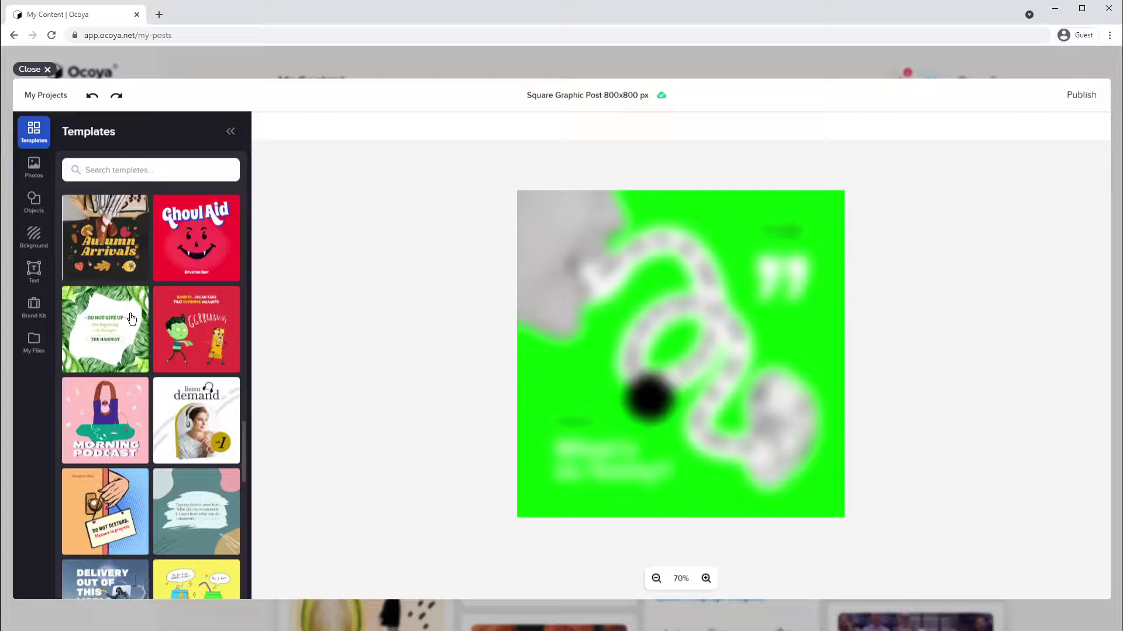
pyautogui.scroll(-5, 129, 261)
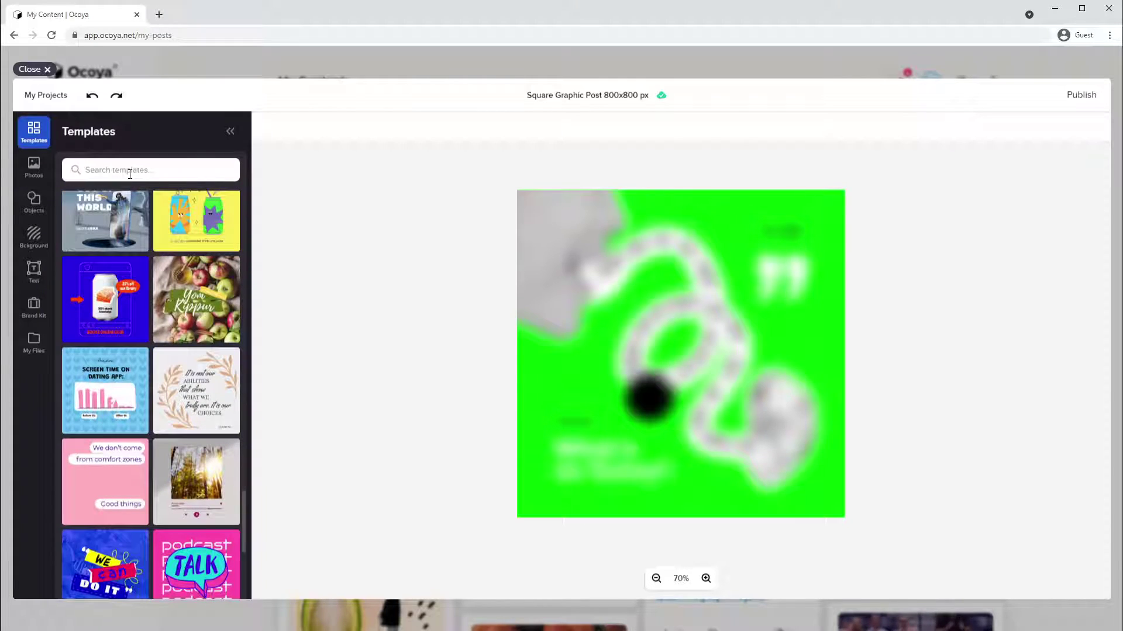
pyautogui.click(130, 174)
pyautogui.write('marketing')
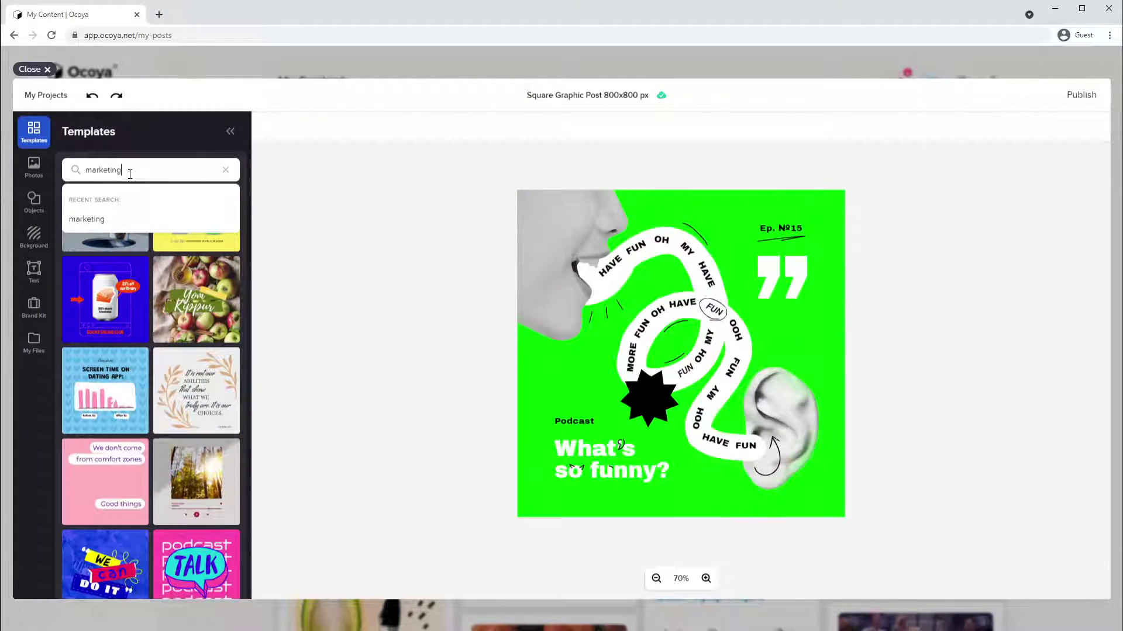
pyautogui.press('Return')
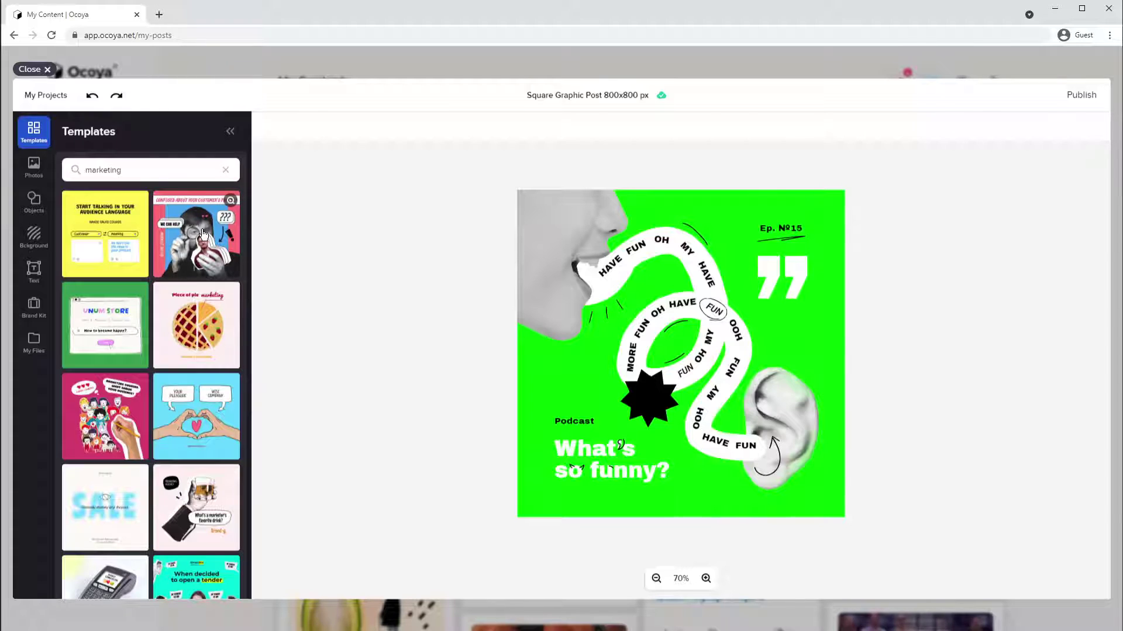
# Apply the magnifier-man marketing template and change the vertical MIBOOST DIGITAL text to 'Ocoya'
pyautogui.click(203, 234)
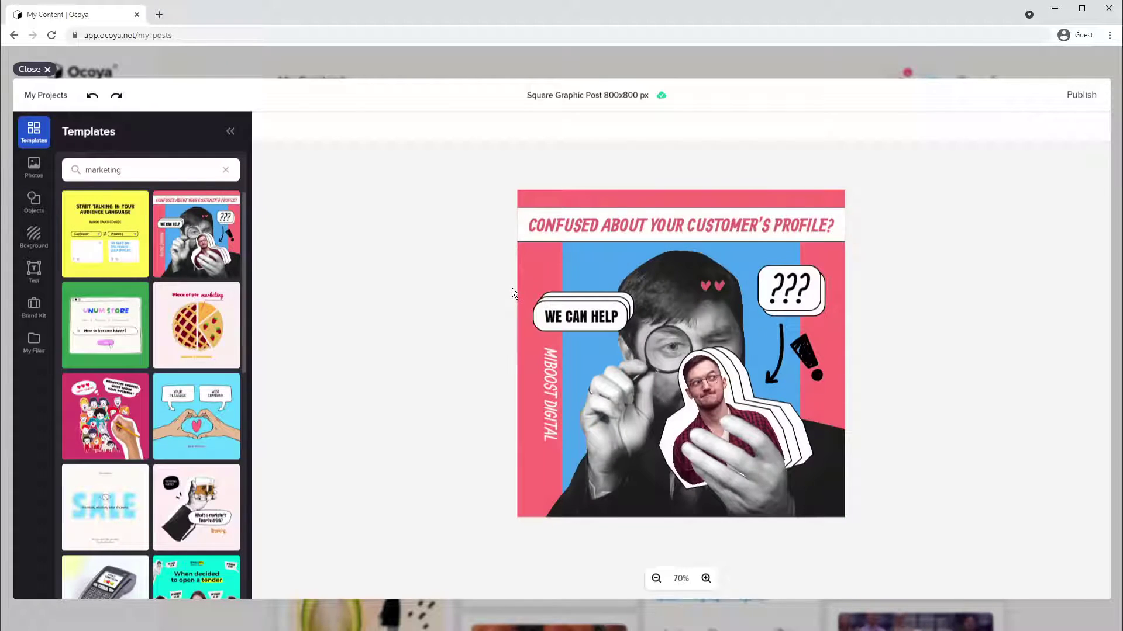
pyautogui.doubleClick(555, 392)
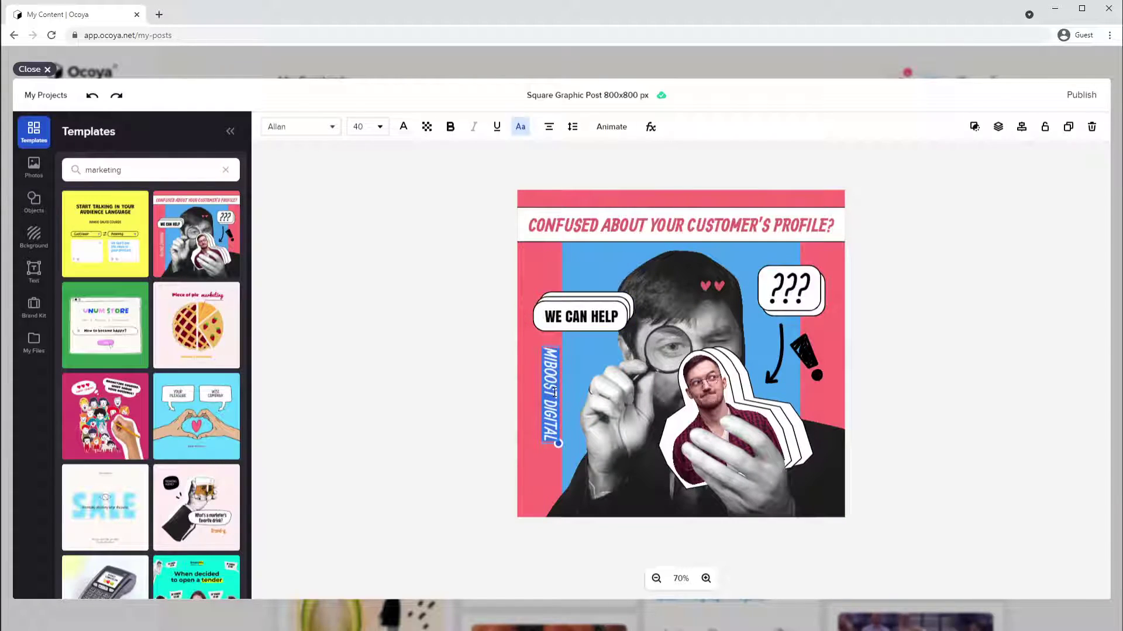
pyautogui.press('BackSpace')
pyautogui.write('Ocoya')
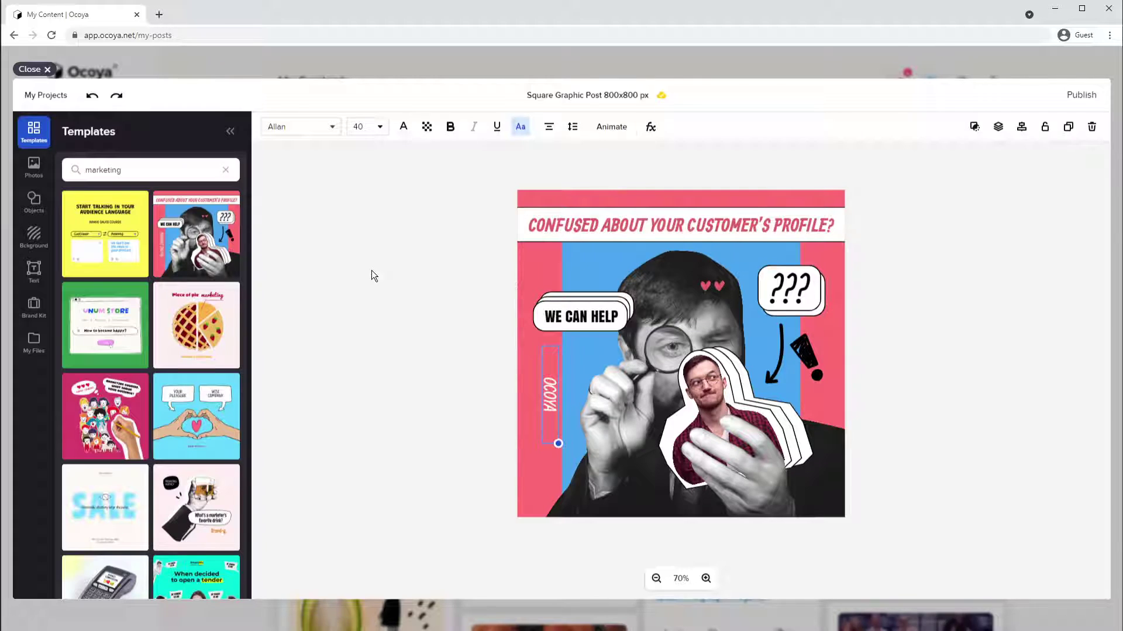
pyautogui.click(415, 263)
# Add the yellow arrow from Objects, rotate it clockwise, and move it to the lower-right corner
pyautogui.click(33, 170)
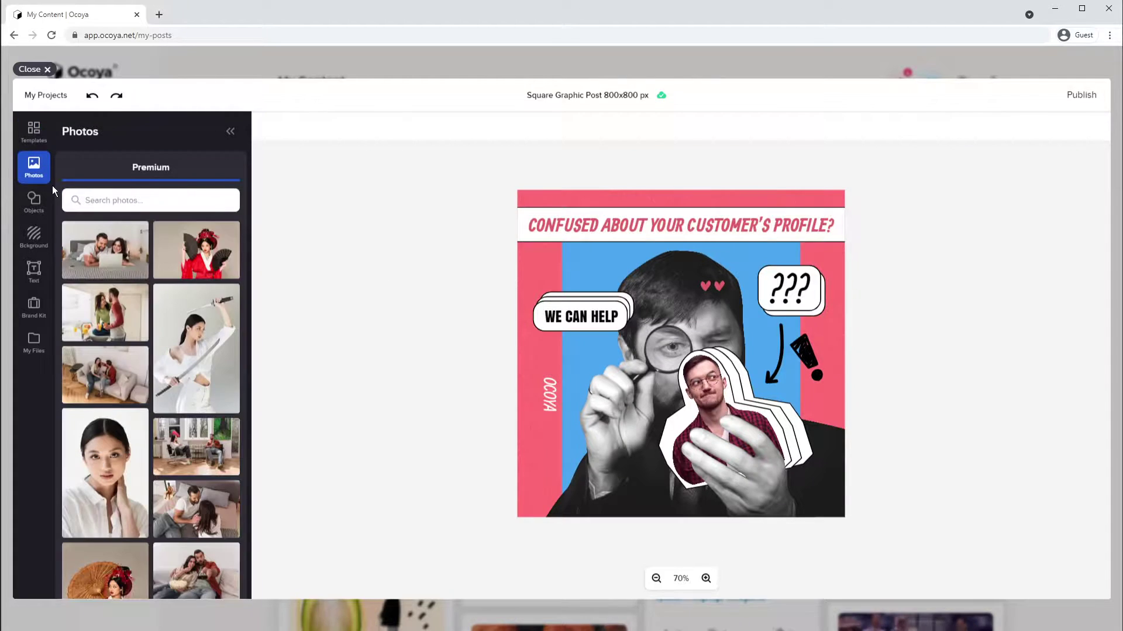
pyautogui.scroll(-4, 65, 226)
pyautogui.click(33, 202)
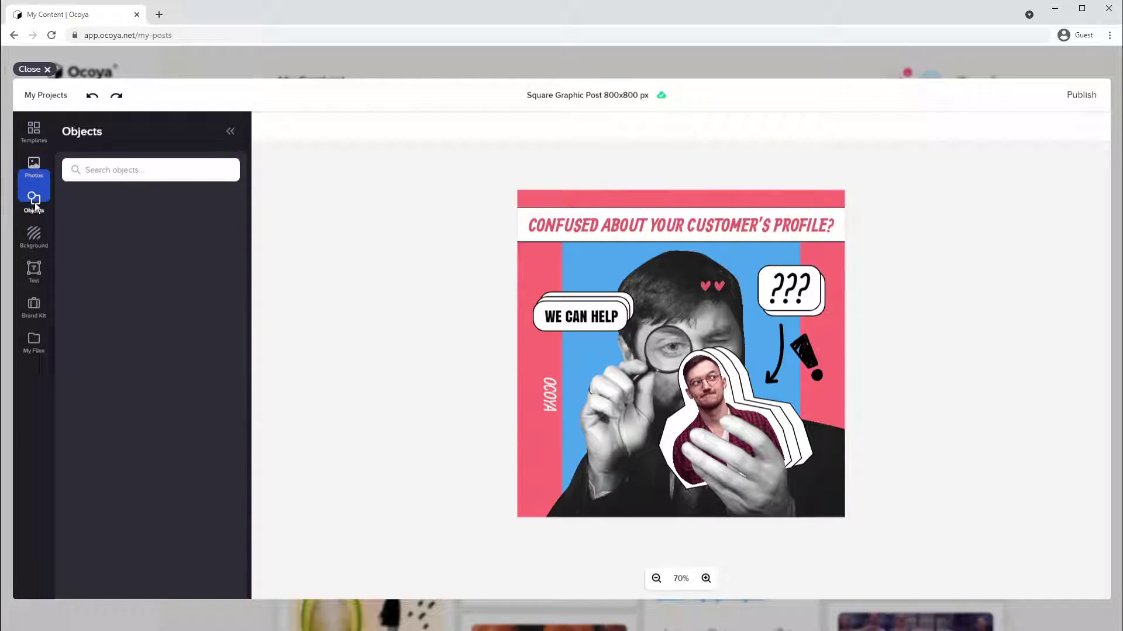
pyautogui.scroll(-7, 147, 351)
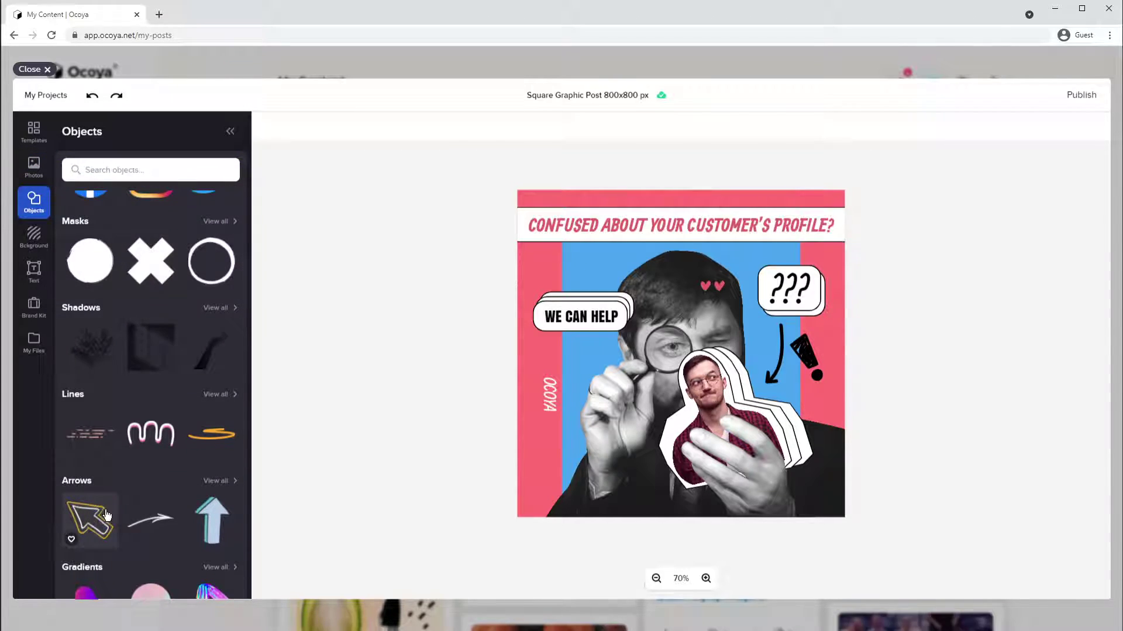
pyautogui.click(90, 519)
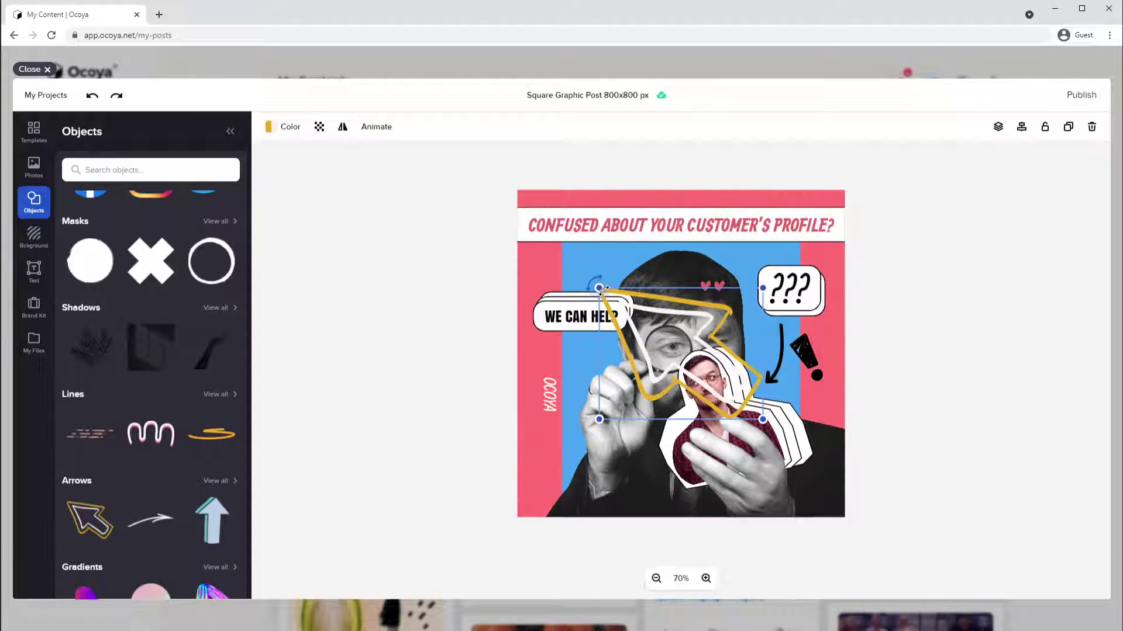
pyautogui.moveTo(595, 284); pyautogui.dragTo(683, 361)
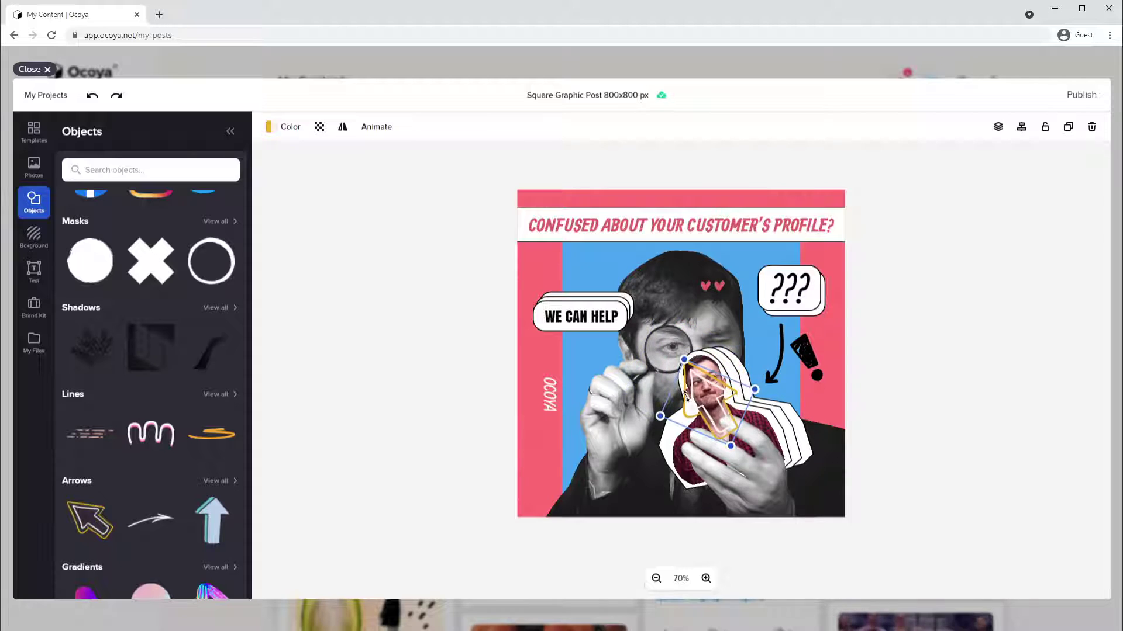
pyautogui.moveTo(700, 401); pyautogui.dragTo(806, 475)
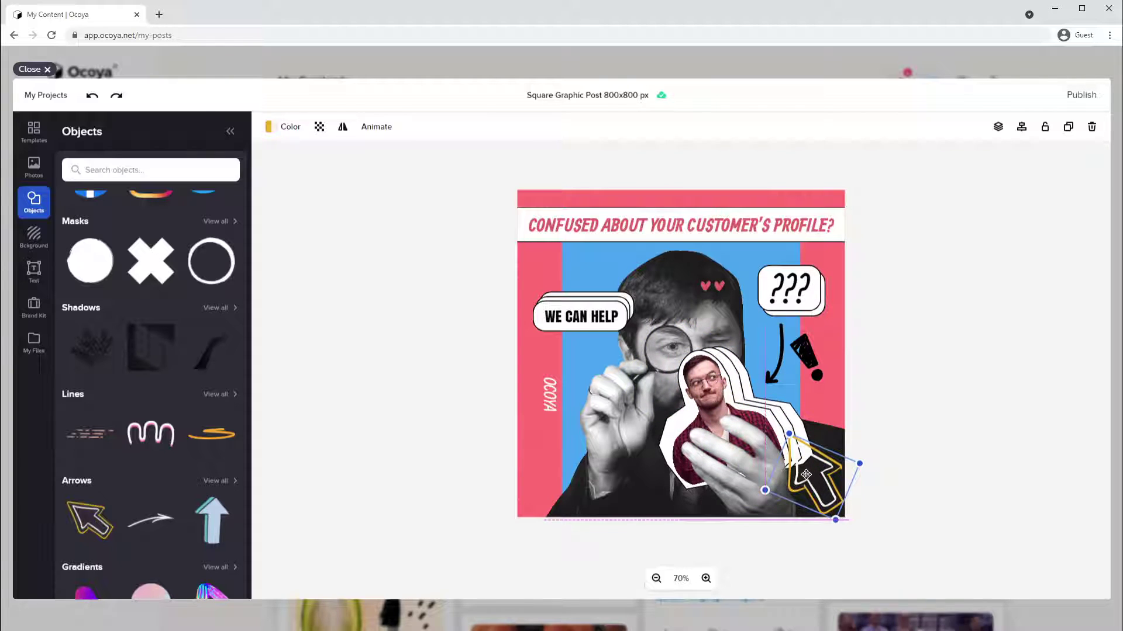
# Insert the Ocoya logo from Brand Kit, shrunk to about half size below the headline
pyautogui.click(47, 245)
pyautogui.scroll(-5, 120, 285)
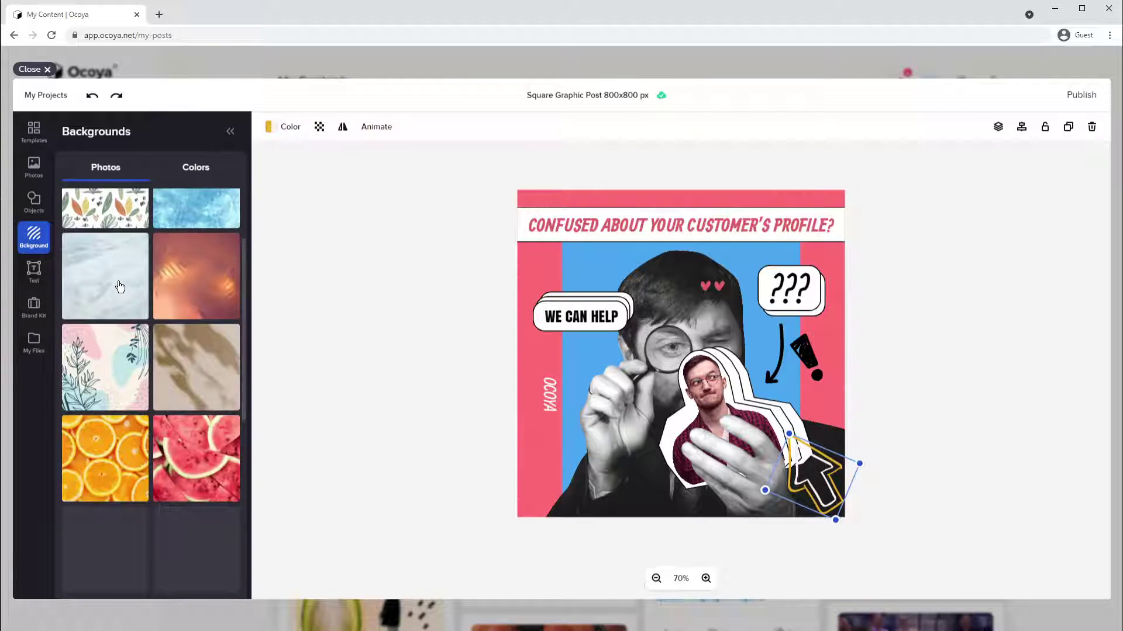
pyautogui.click(32, 272)
pyautogui.scroll(-10, 87, 319)
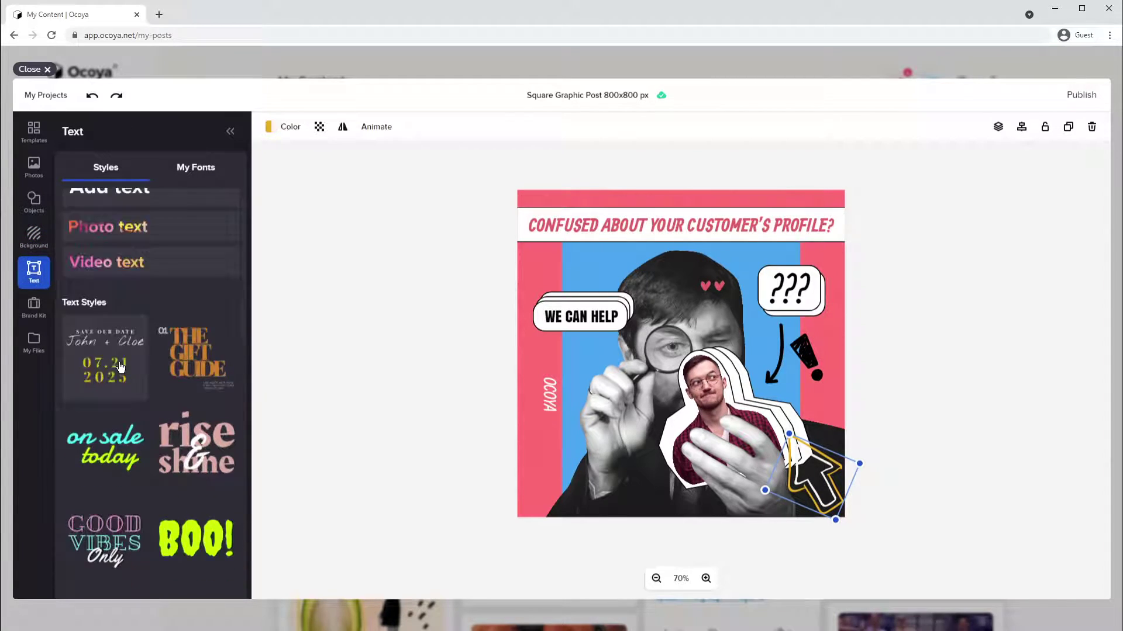
pyautogui.click(33, 315)
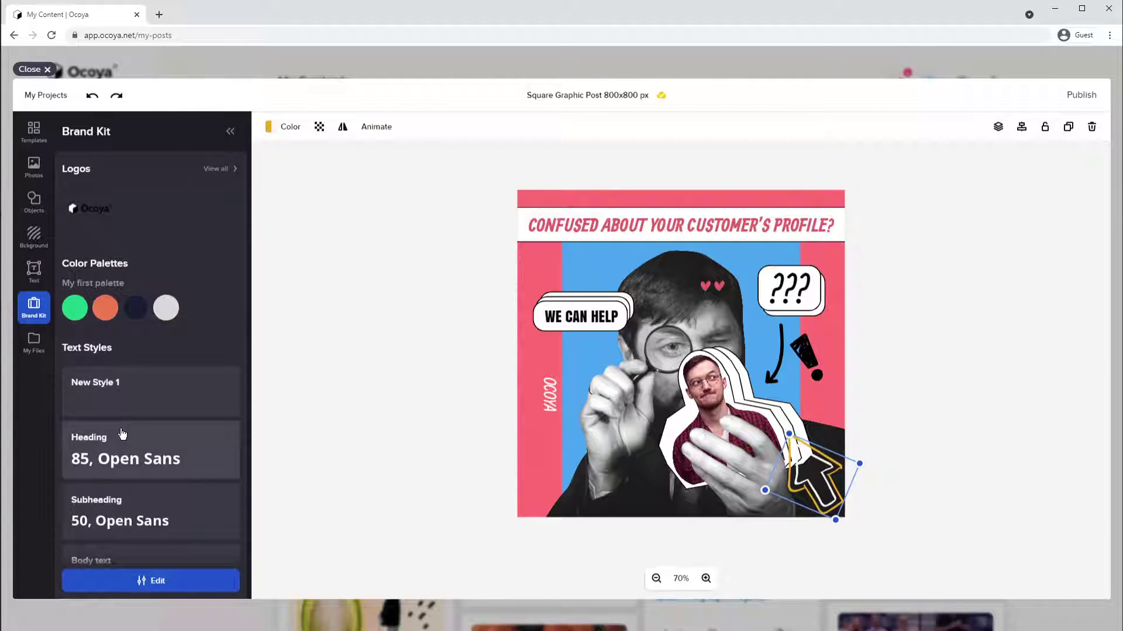
pyautogui.click(106, 213)
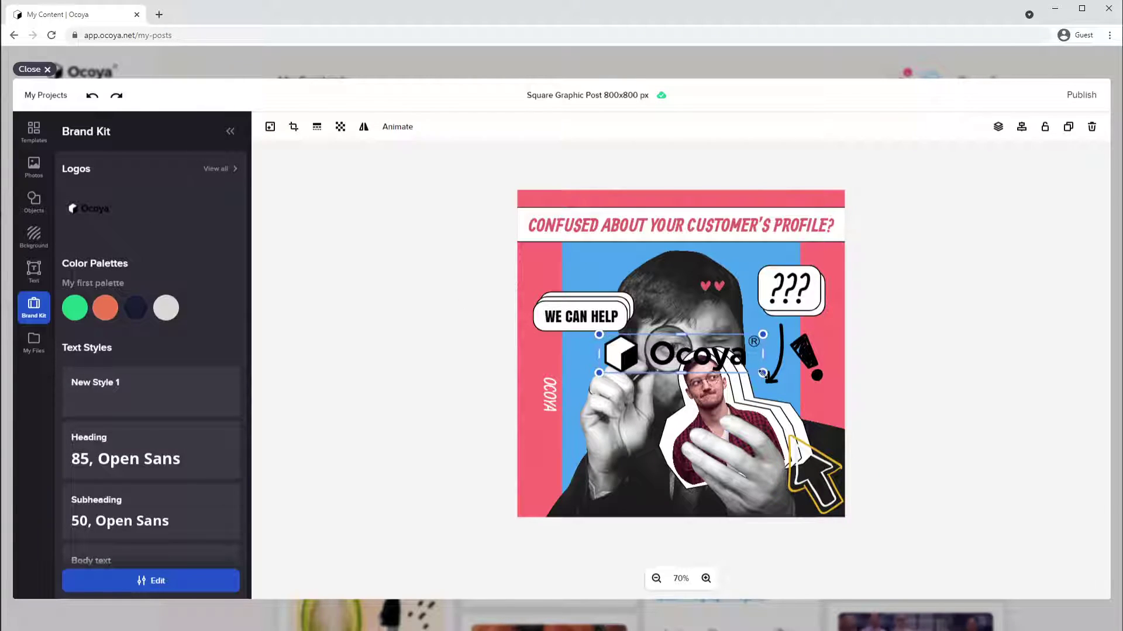
pyautogui.moveTo(763, 372); pyautogui.dragTo(609, 253)
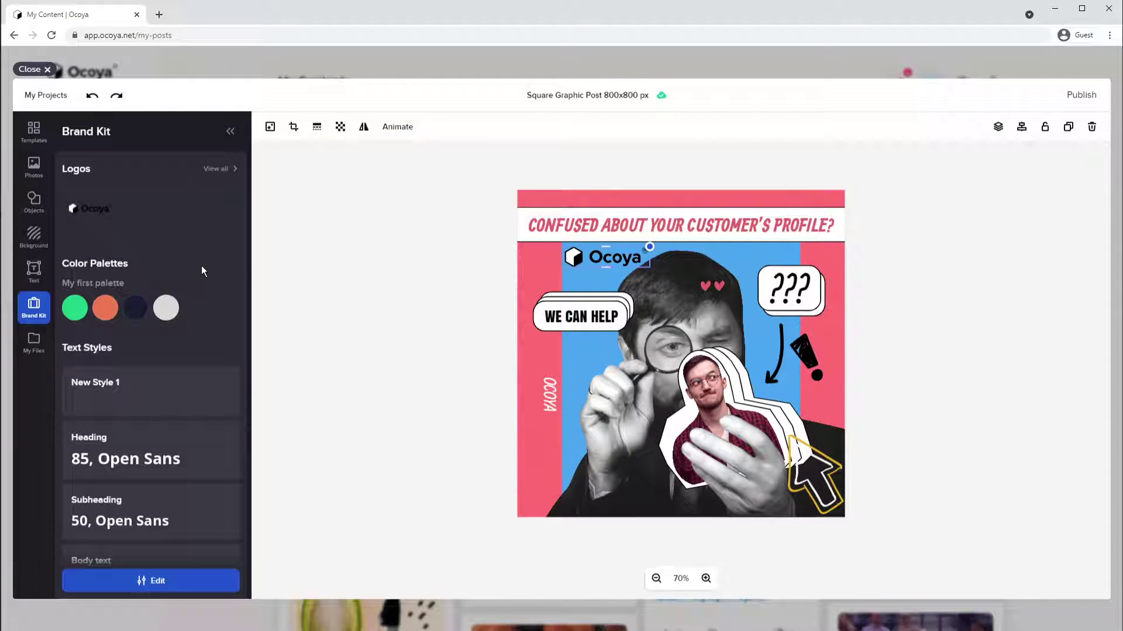
pyautogui.click(33, 341)
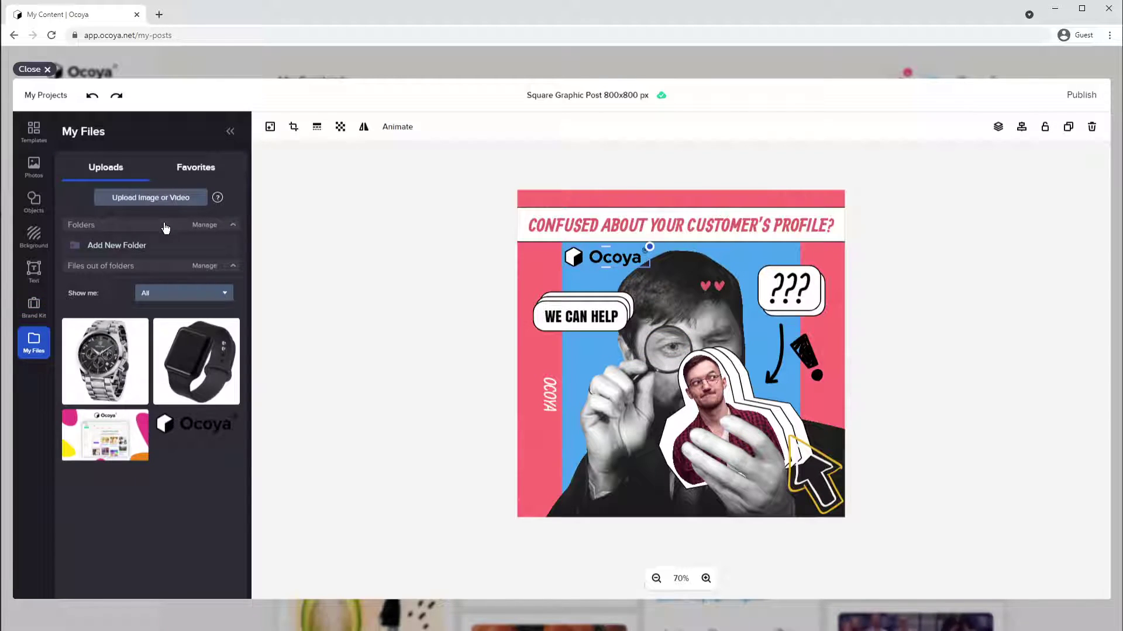
# Publish the design, look over the Stock Images, GIFs and Uploads tabs, then return to My Content
pyautogui.click(1077, 95)
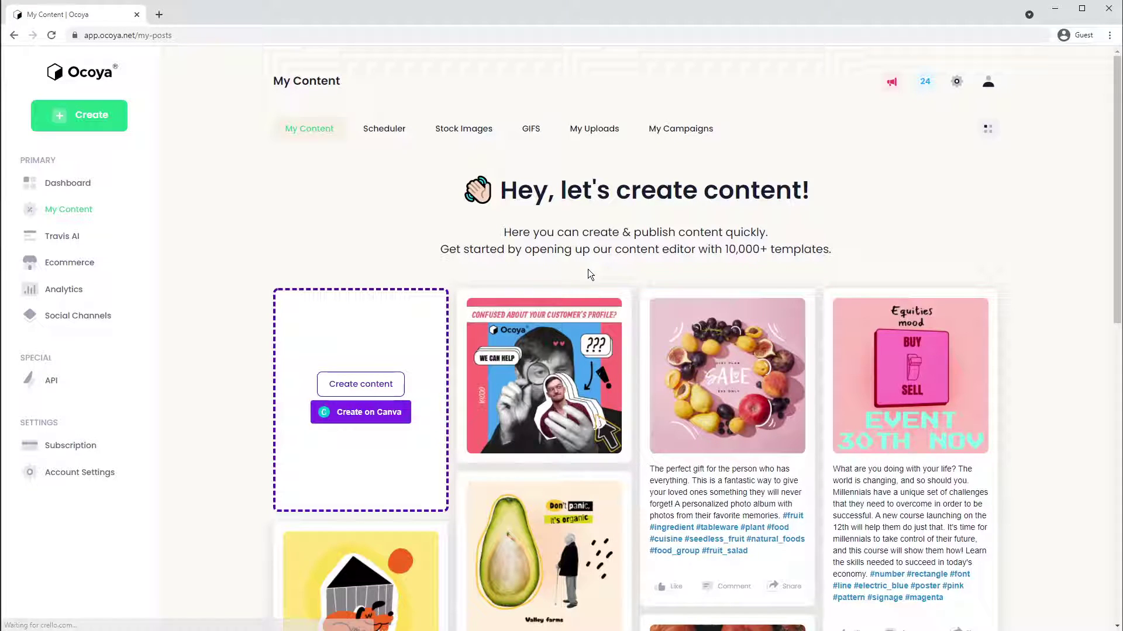
pyautogui.click(478, 136)
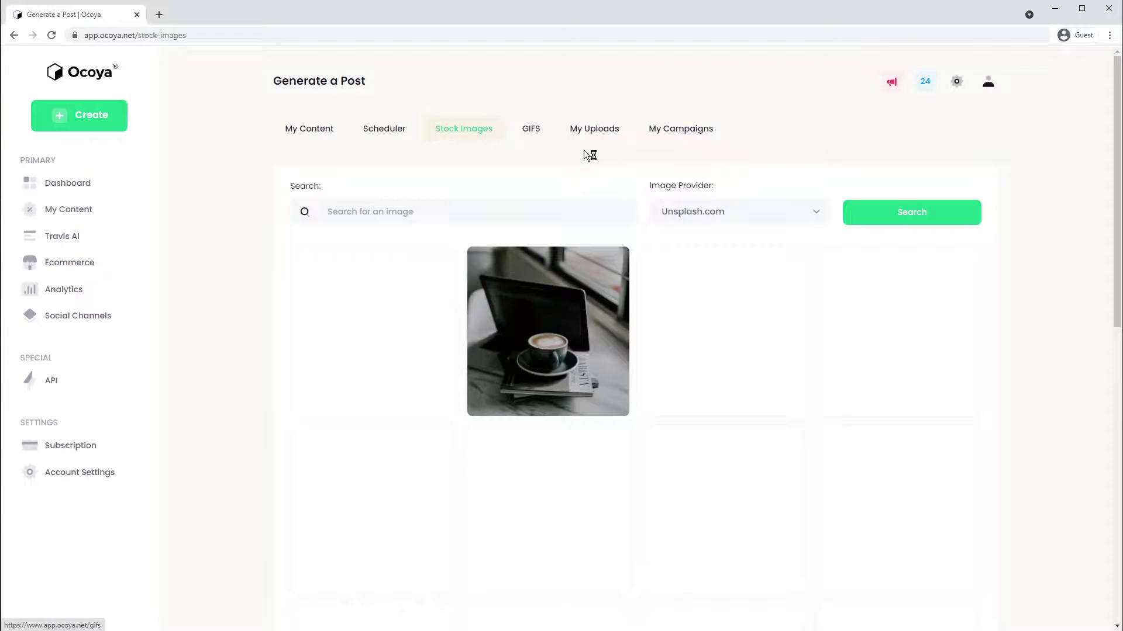
pyautogui.click(709, 215)
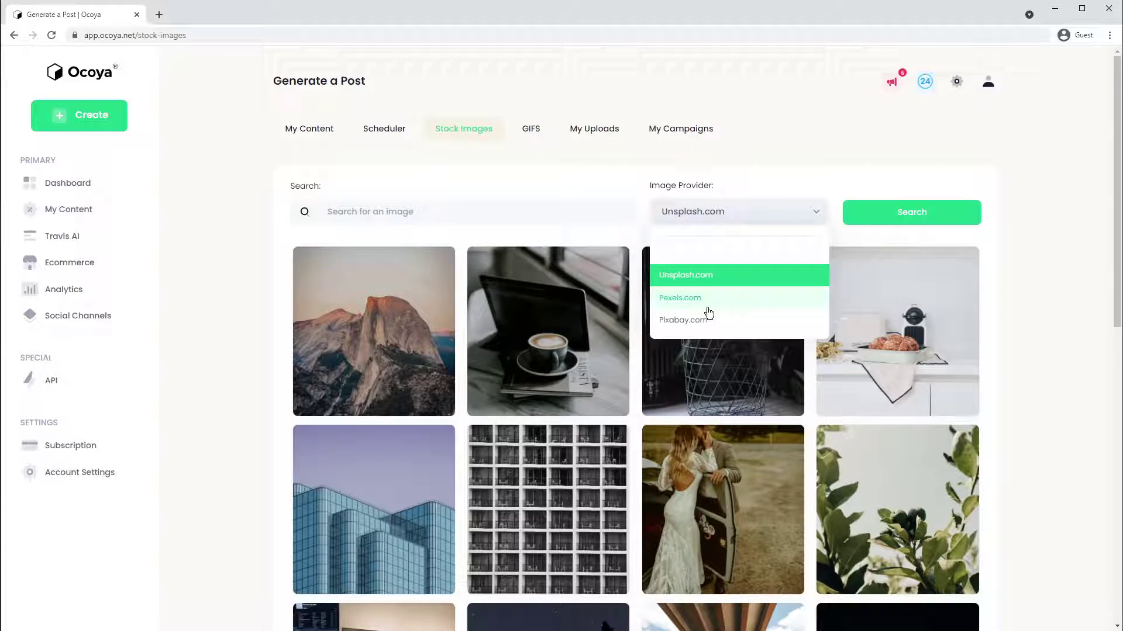
pyautogui.click(532, 123)
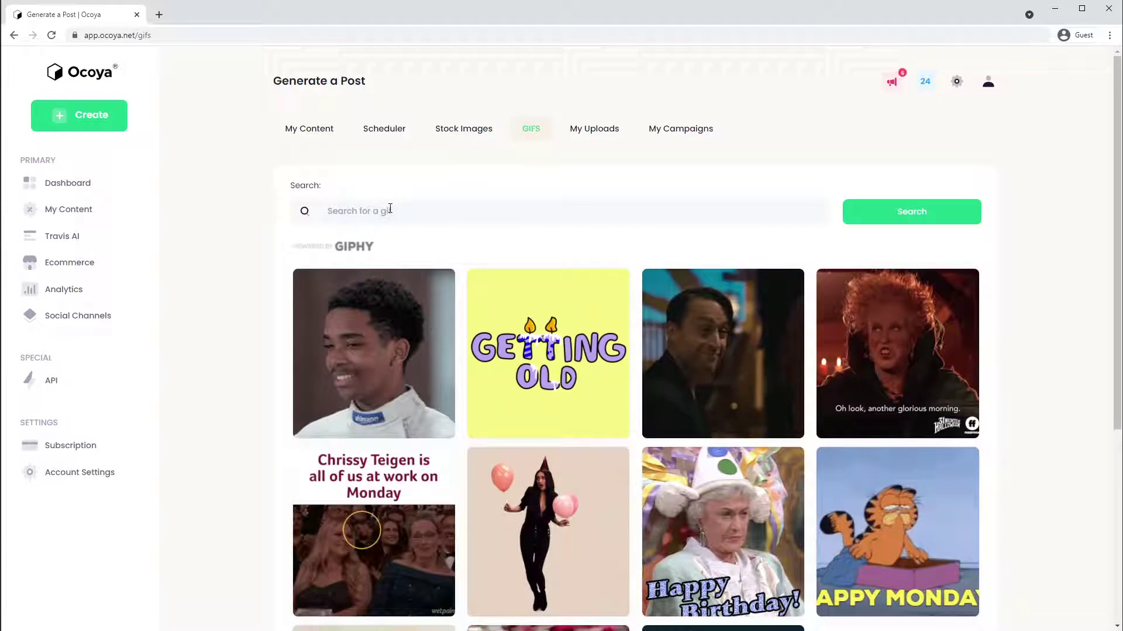
pyautogui.scroll(-1, 444, 267)
pyautogui.scroll(-5, 444, 265)
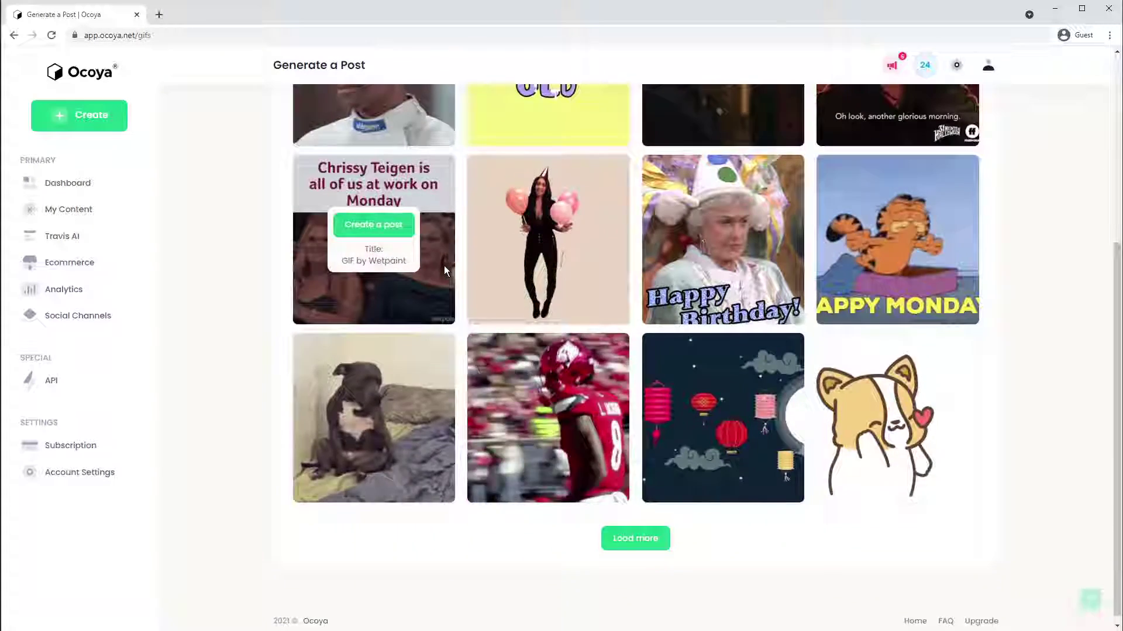
pyautogui.scroll(5, 444, 265)
pyautogui.click(577, 129)
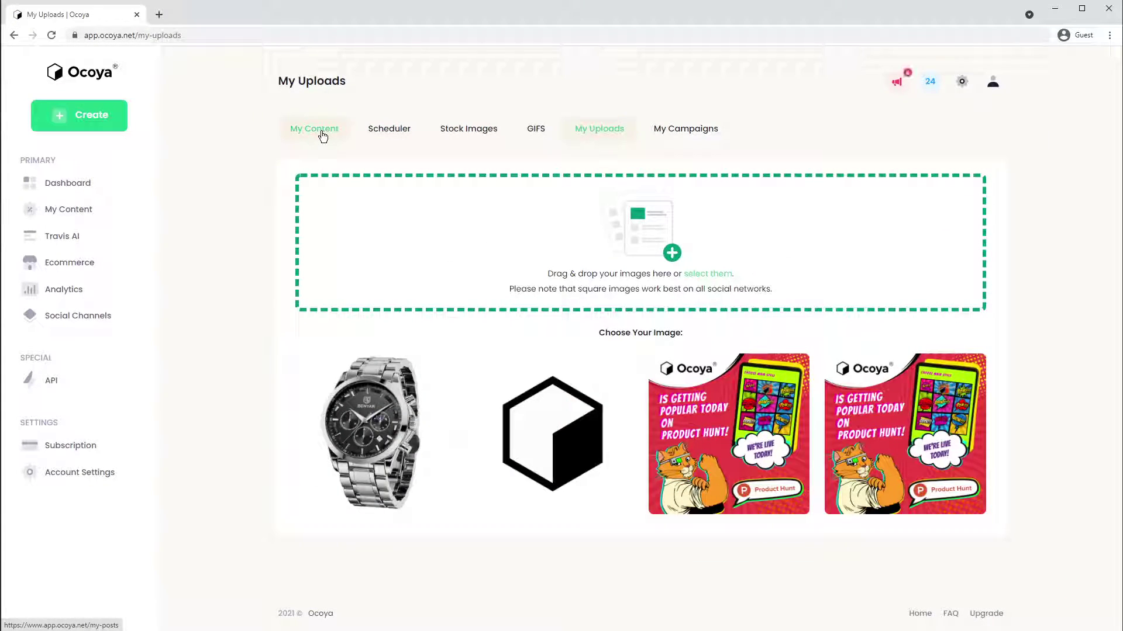
pyautogui.click(322, 137)
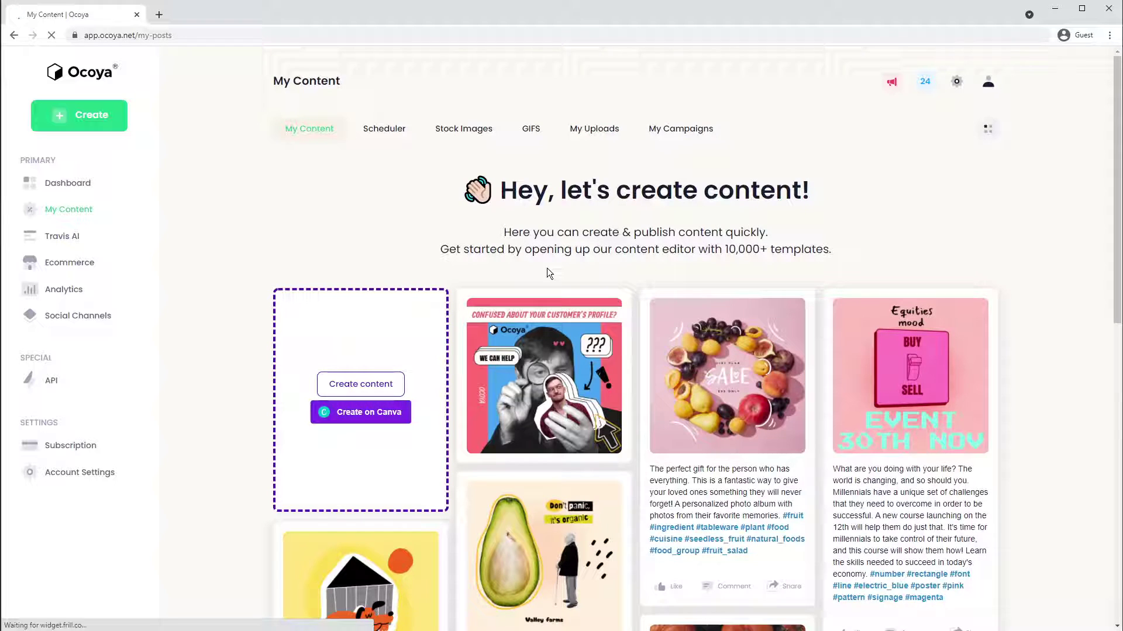
# Generate AI captions from a pasted Ocoya description and add the first suggestion
pyautogui.click(559, 360)
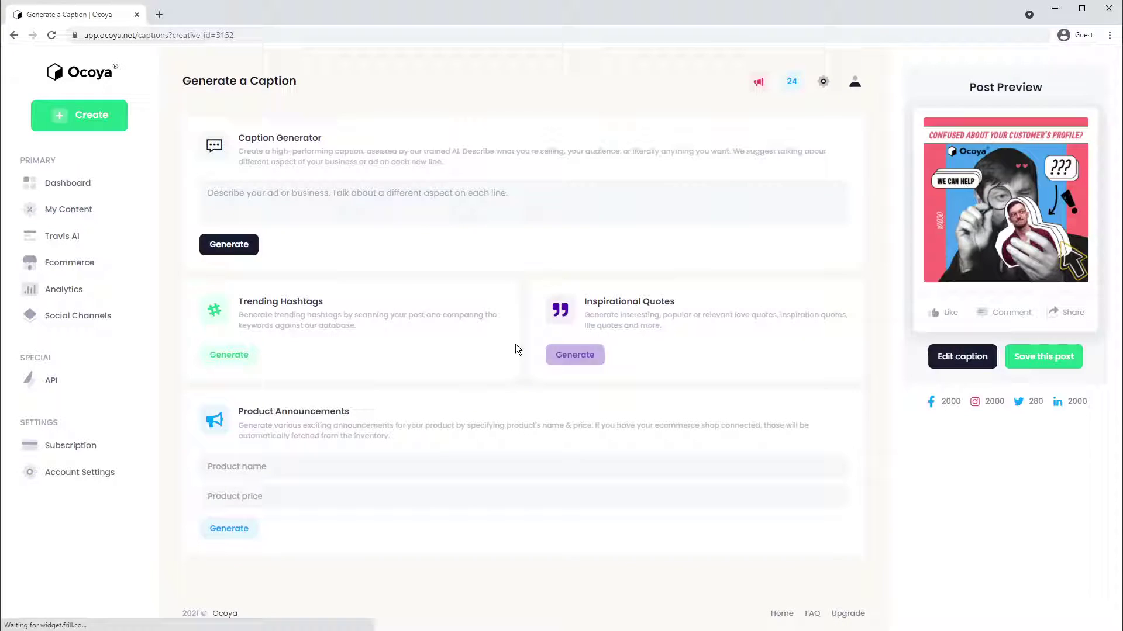
pyautogui.click(525, 210)
pyautogui.write('Ocoya is an all-in-one content marketing Platform.')
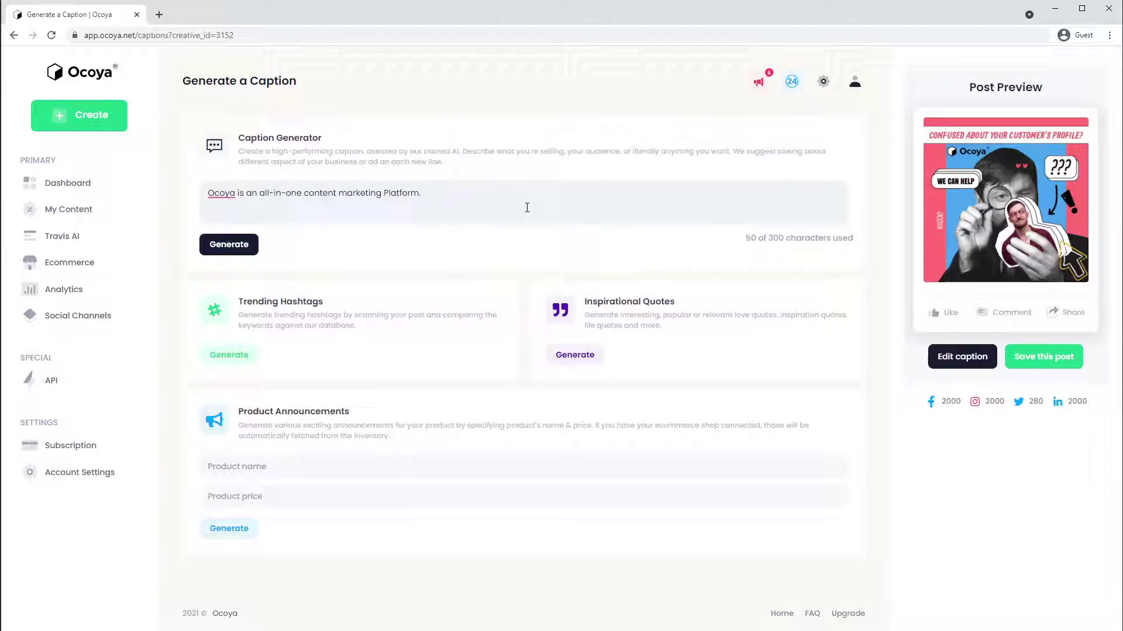
pyautogui.click(231, 240)
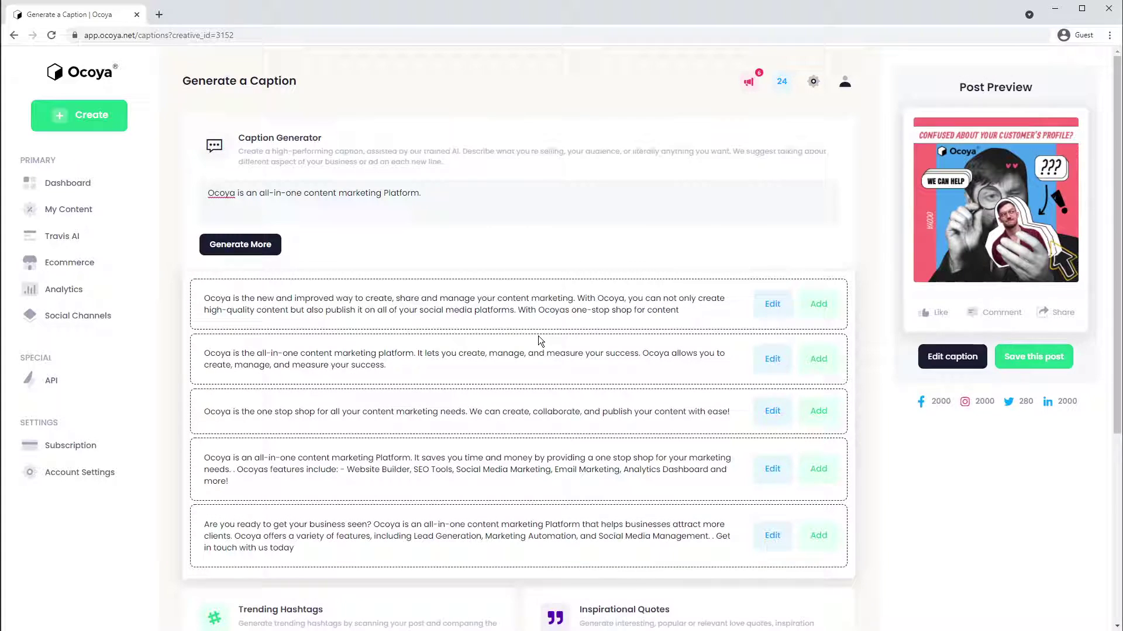
pyautogui.click(819, 304)
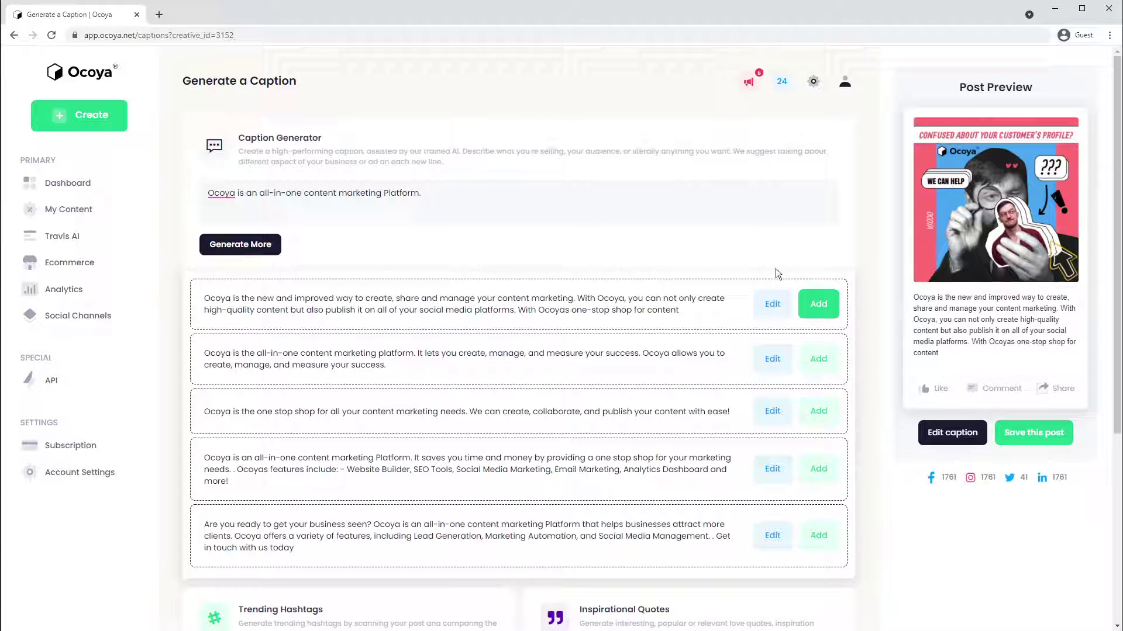
pyautogui.scroll(-3, 725, 240)
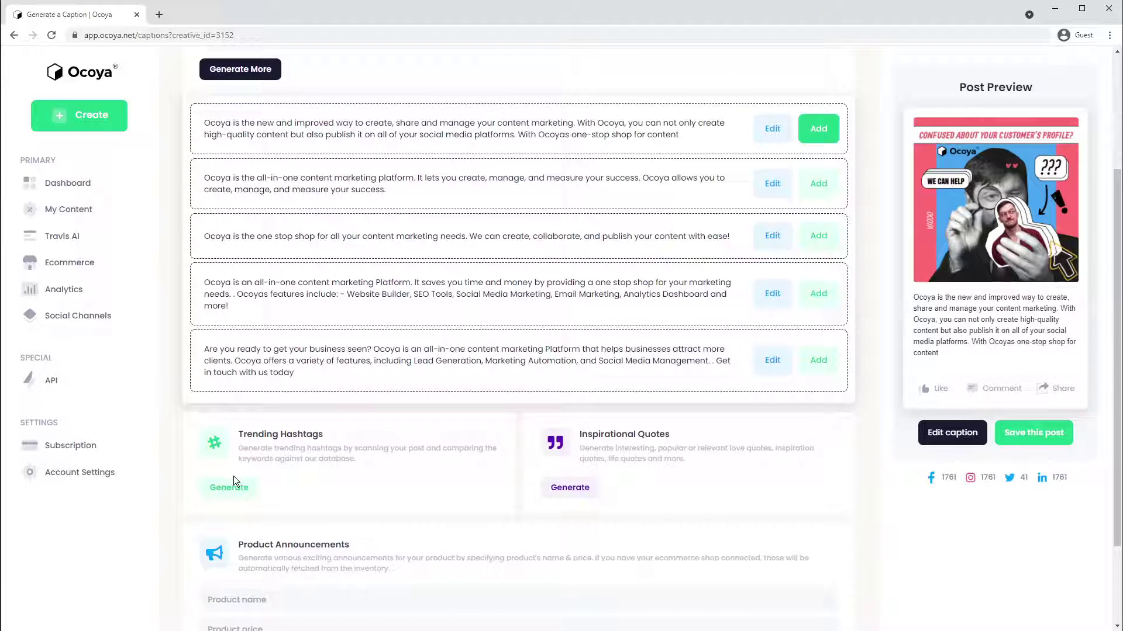
# Append all generated trending hashtags, browse inspirational quotes, and save the post
pyautogui.click(236, 487)
pyautogui.scroll(-1, 412, 466)
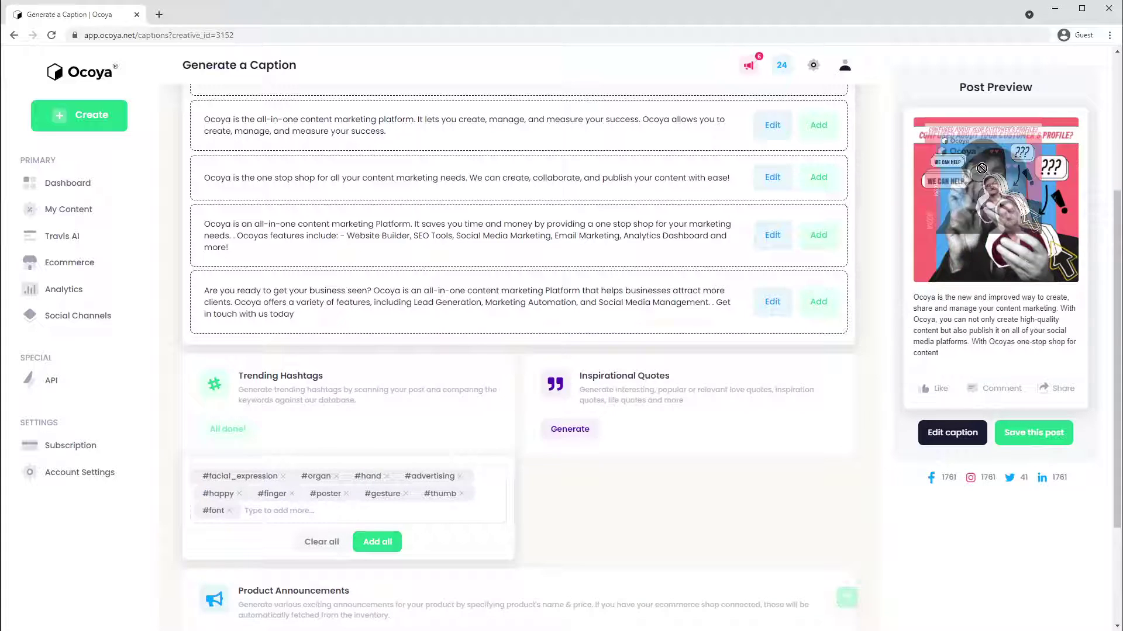
pyautogui.click(378, 542)
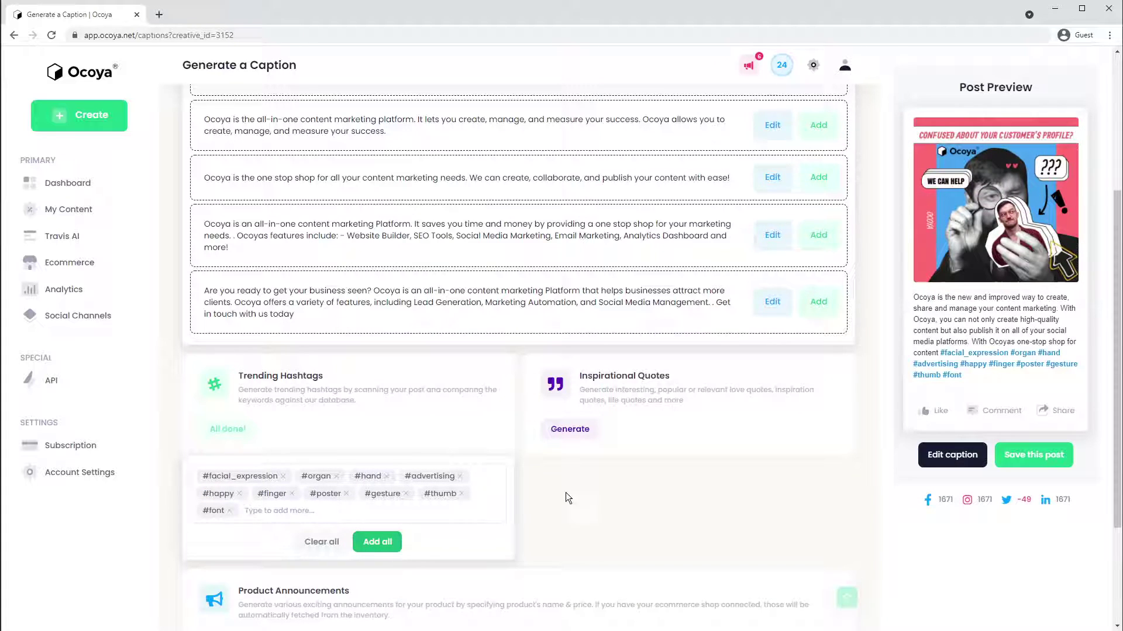
pyautogui.click(575, 429)
pyautogui.scroll(-1, 736, 430)
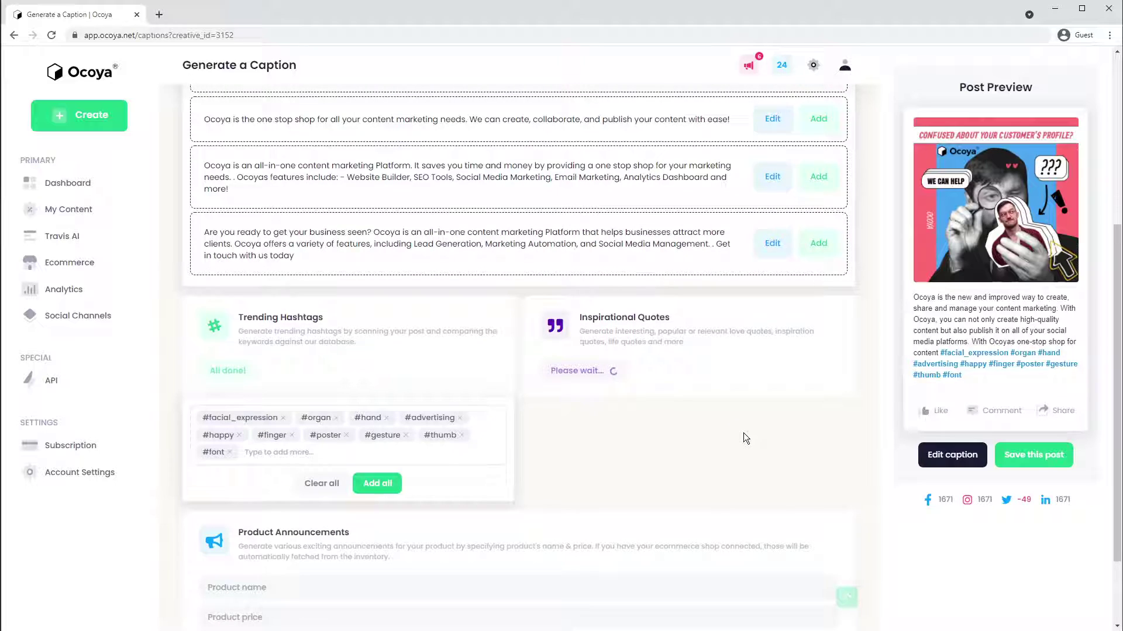
pyautogui.click(585, 371)
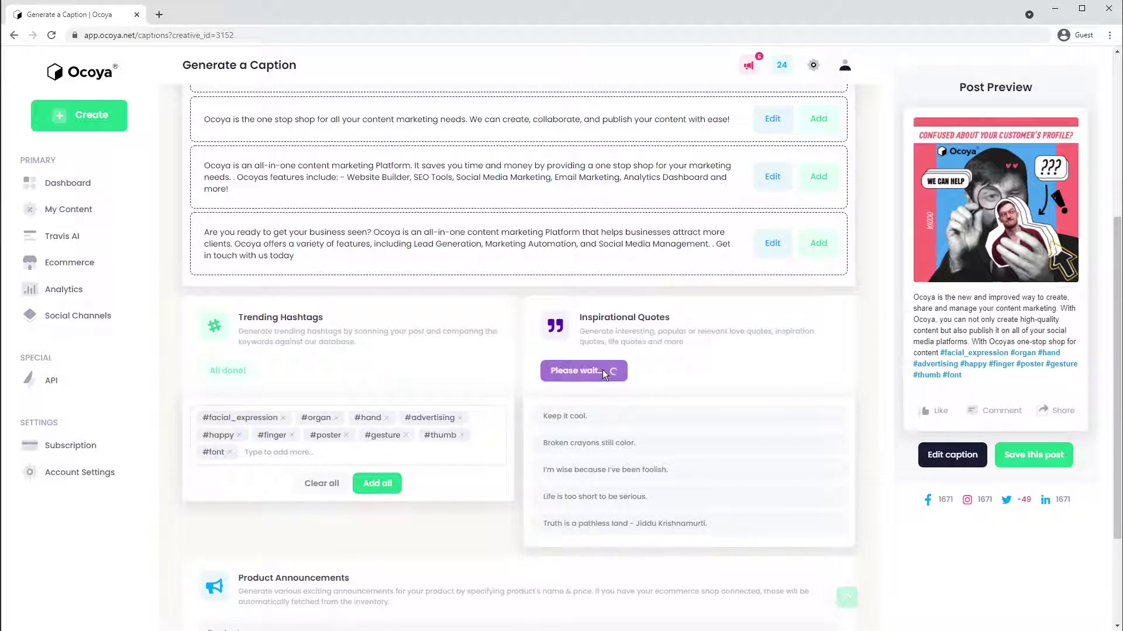
pyautogui.scroll(-1, 784, 377)
pyautogui.click(1052, 455)
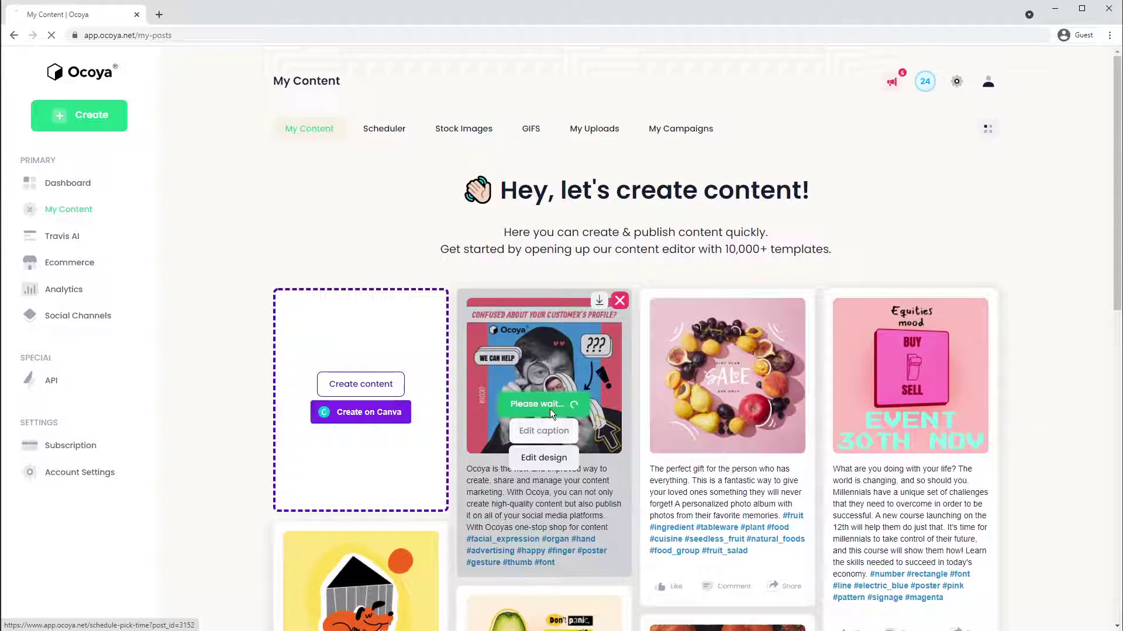
# Post immediately to Facebook and schedule the Instagram post for September 22
pyautogui.click(550, 408)
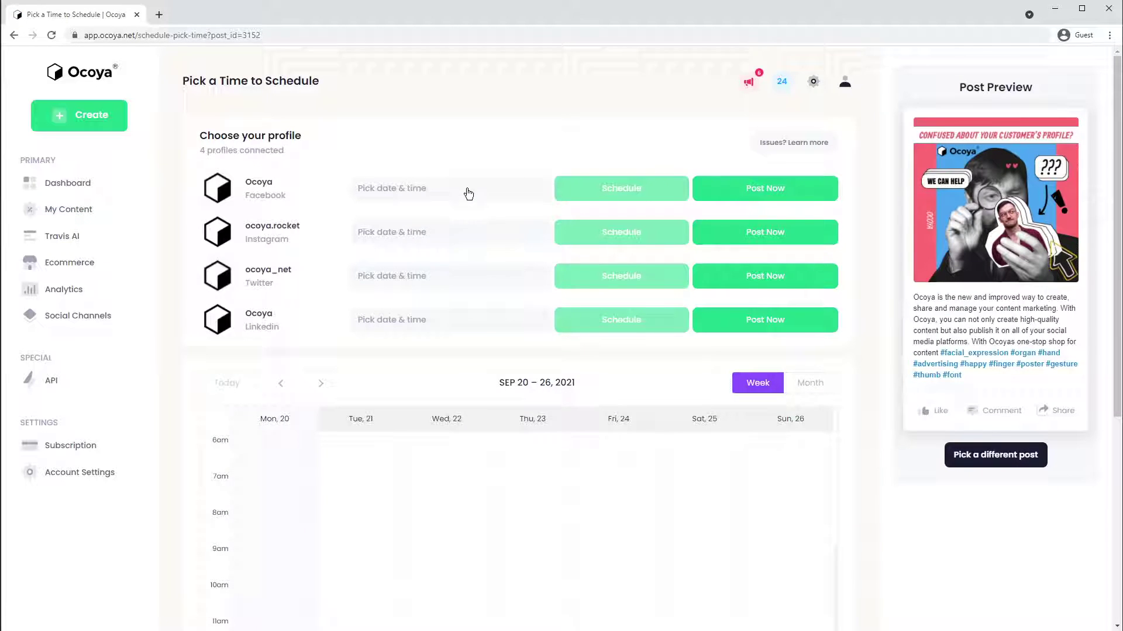
pyautogui.click(809, 190)
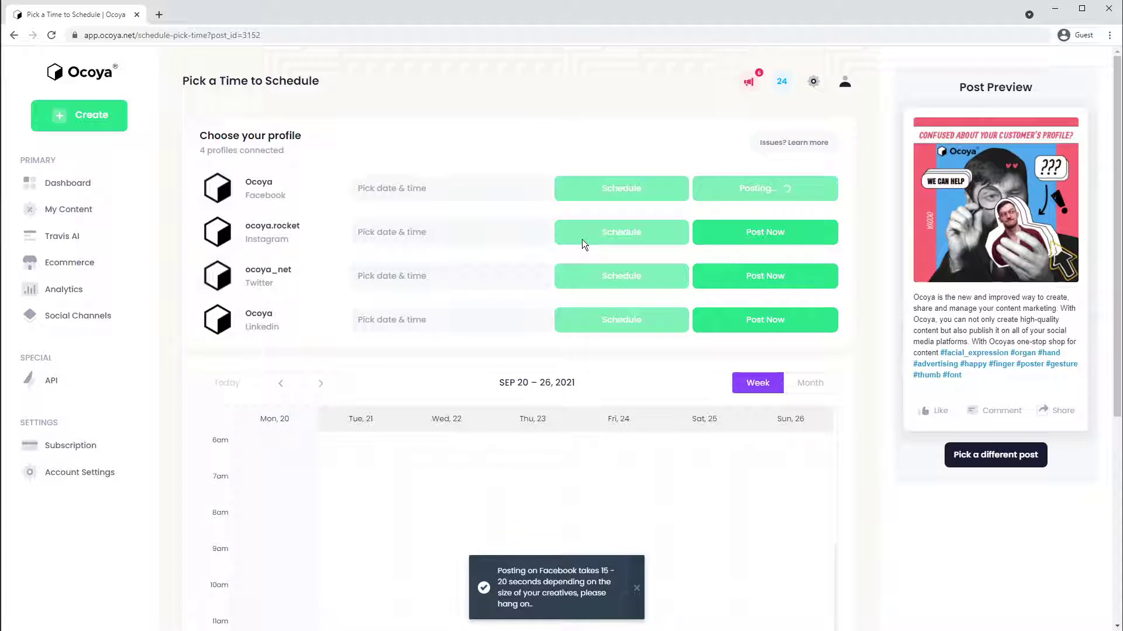
pyautogui.click(488, 238)
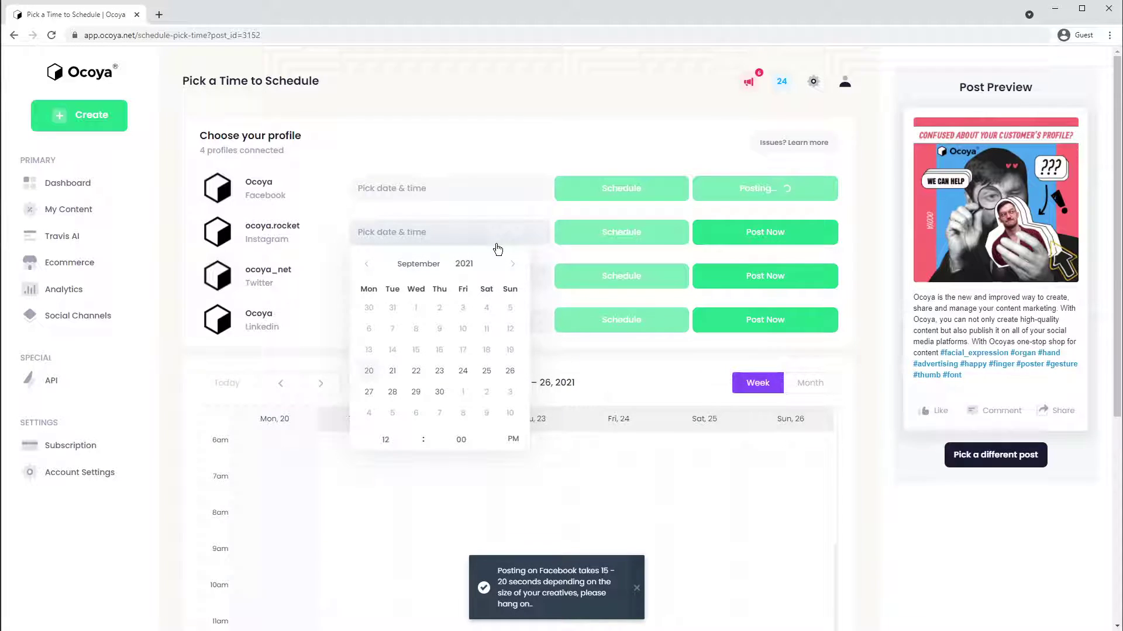
pyautogui.click(415, 371)
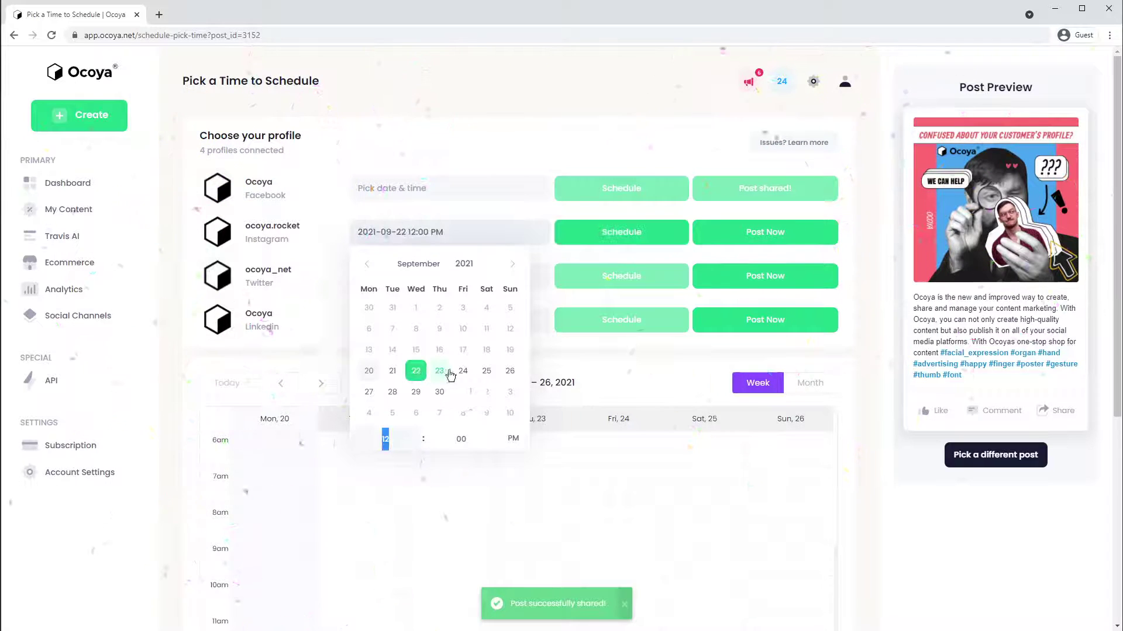
pyautogui.click(604, 228)
pyautogui.scroll(-2, 617, 234)
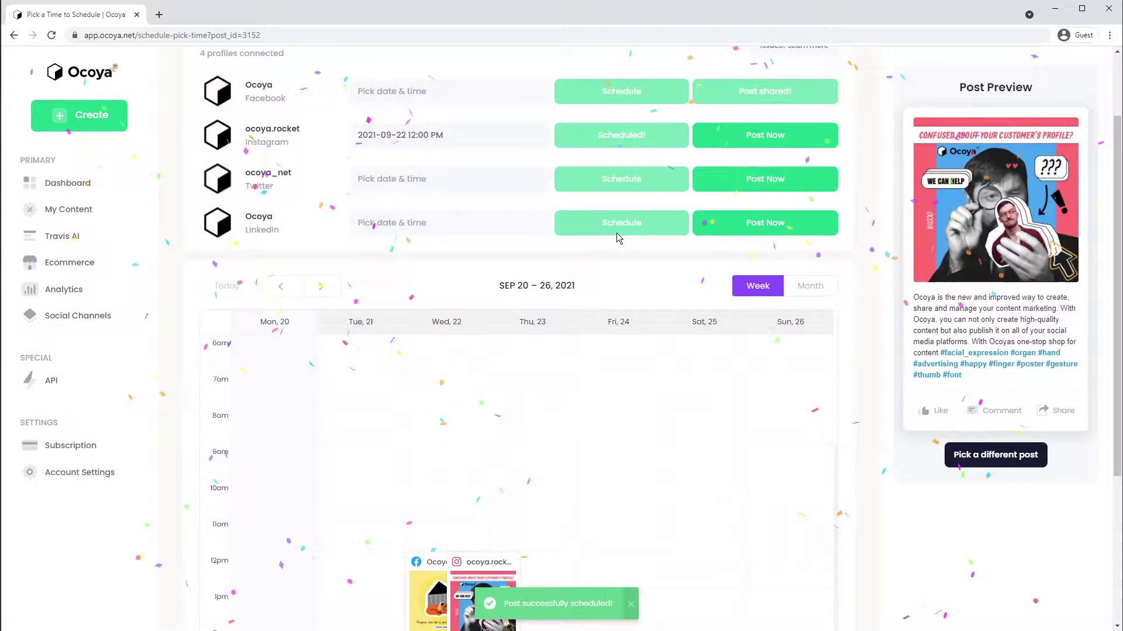
pyautogui.scroll(-1, 618, 240)
# Reschedule the Instagram post from the calendar to September 23 at 12:00 PM
pyautogui.click(482, 581)
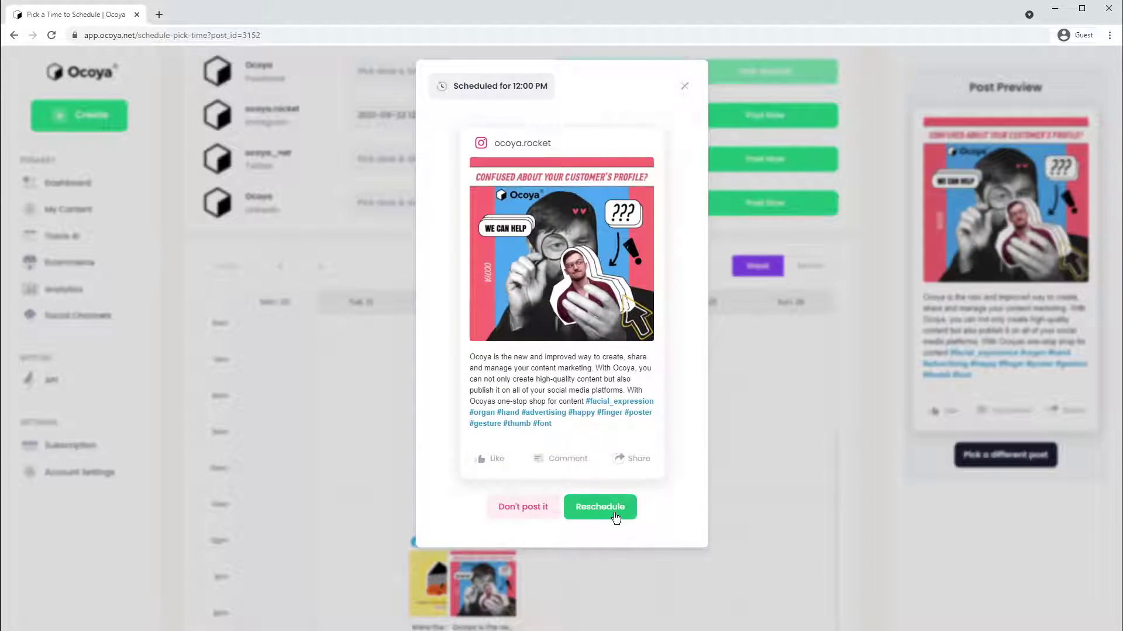
pyautogui.click(615, 516)
pyautogui.click(662, 173)
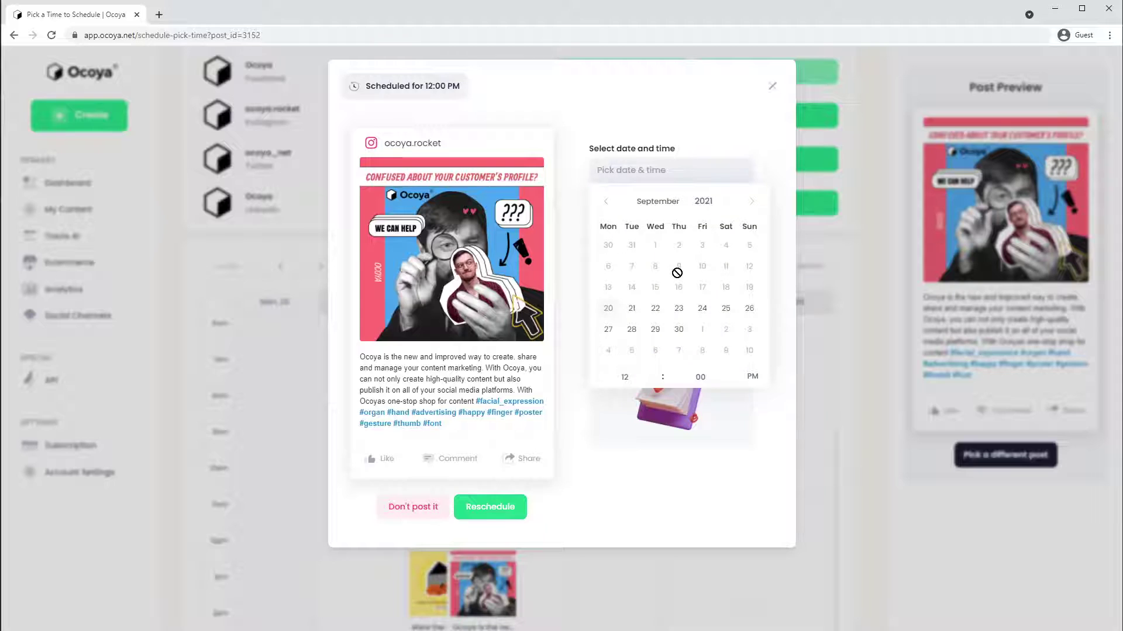
pyautogui.click(682, 314)
pyautogui.click(765, 165)
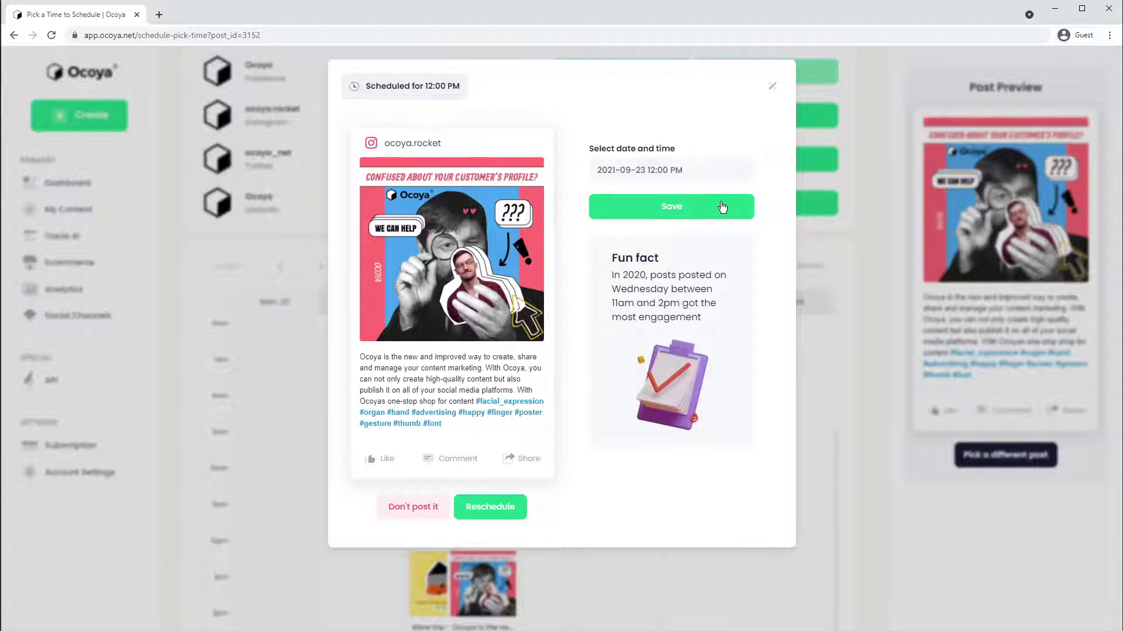
pyautogui.click(721, 203)
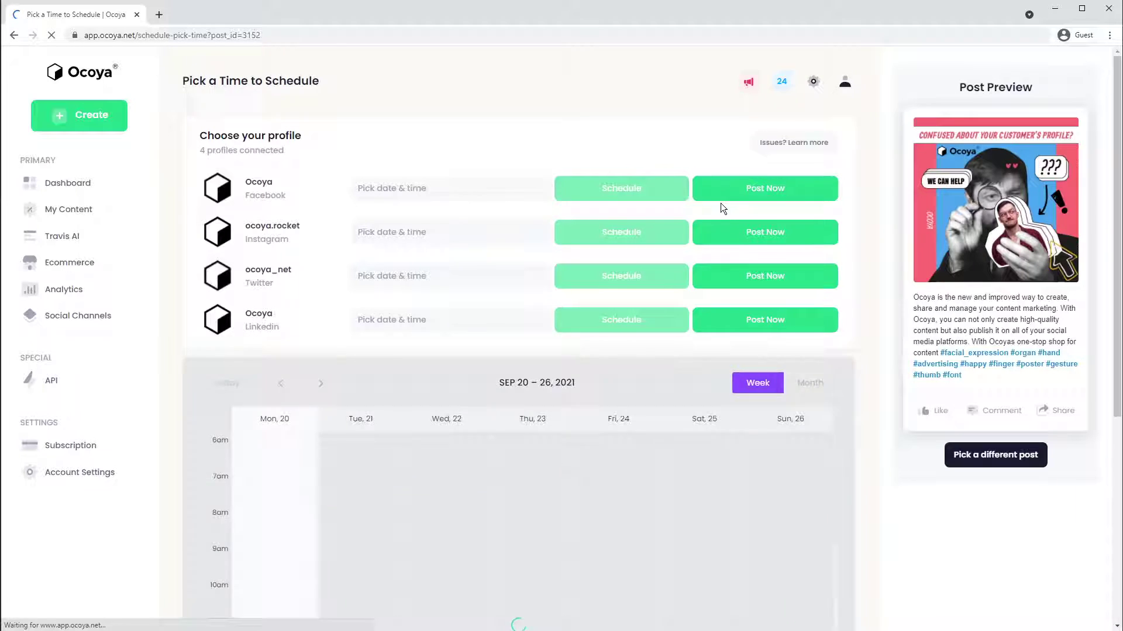
pyautogui.scroll(-2, 722, 206)
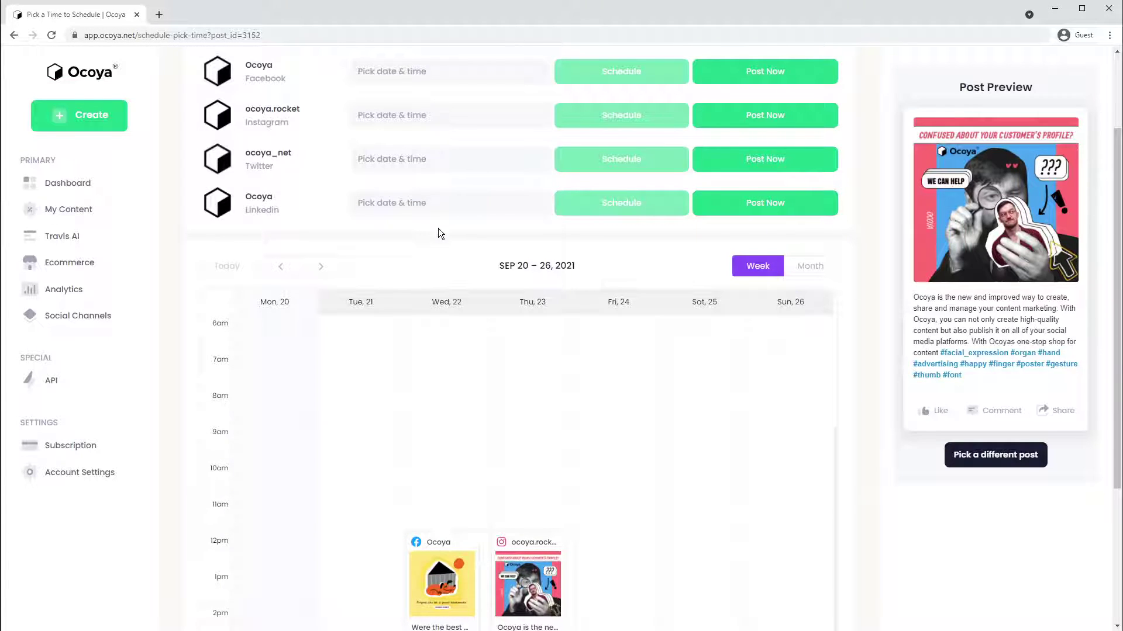
# Generate Google Ads Copy in Travis AI with name 'acoya' and a pasted product description
pyautogui.click(68, 237)
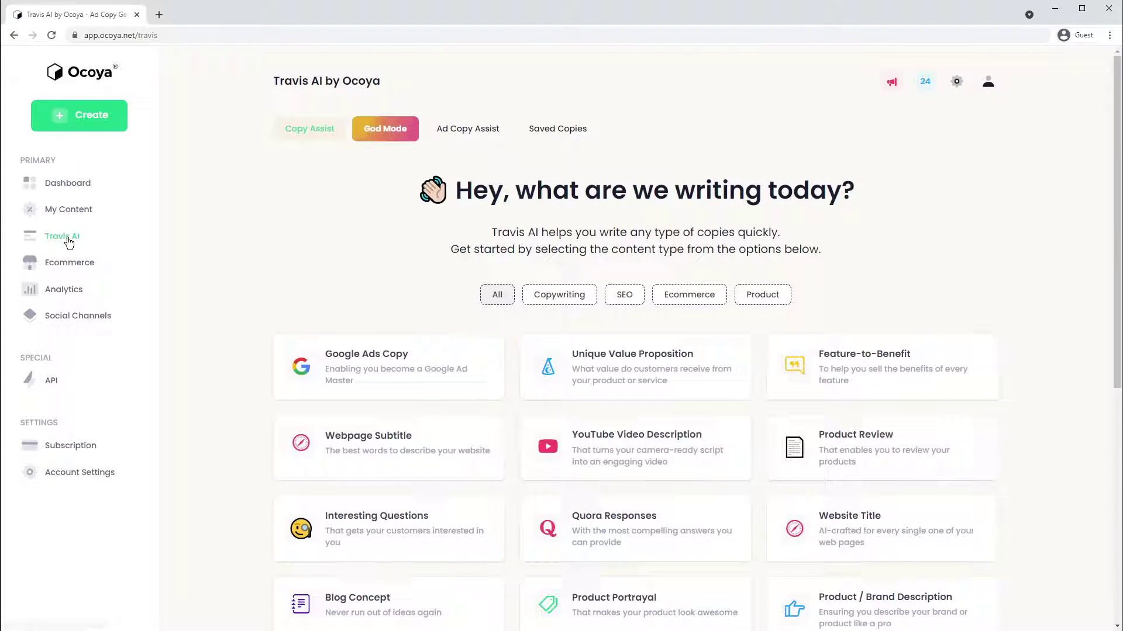
pyautogui.scroll(-2, 415, 235)
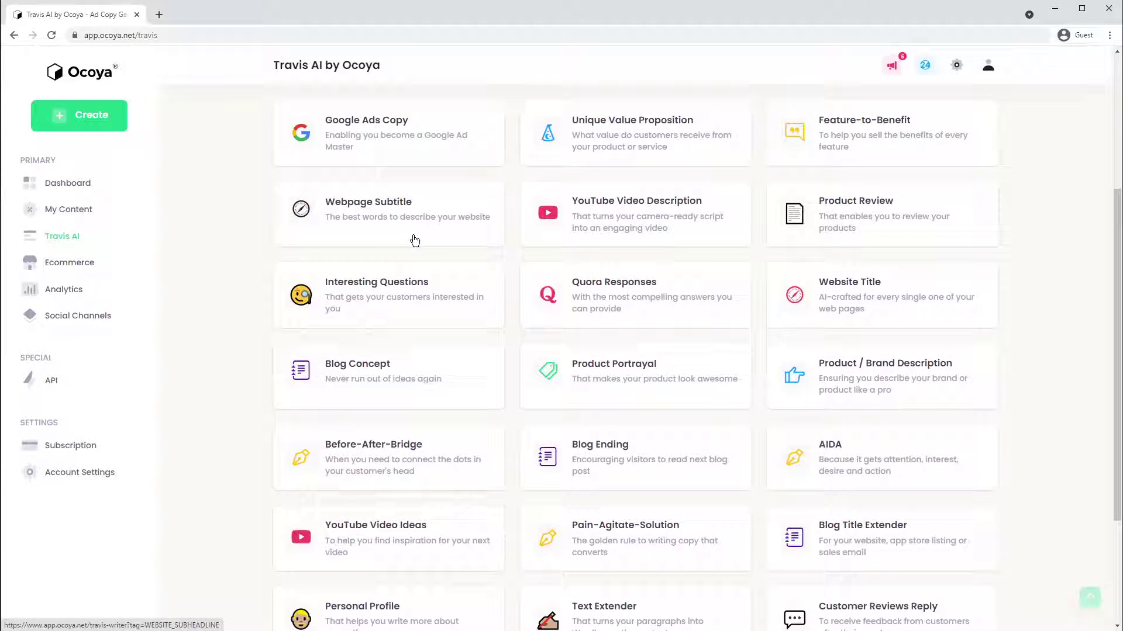
pyautogui.scroll(3, 511, 385)
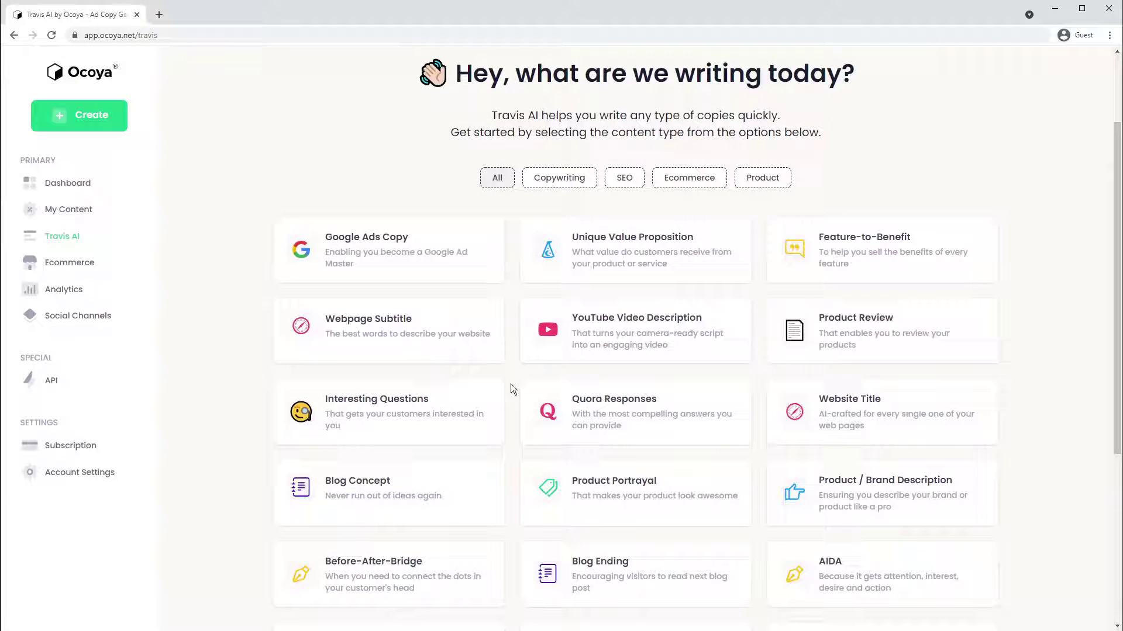
pyautogui.scroll(1, 512, 383)
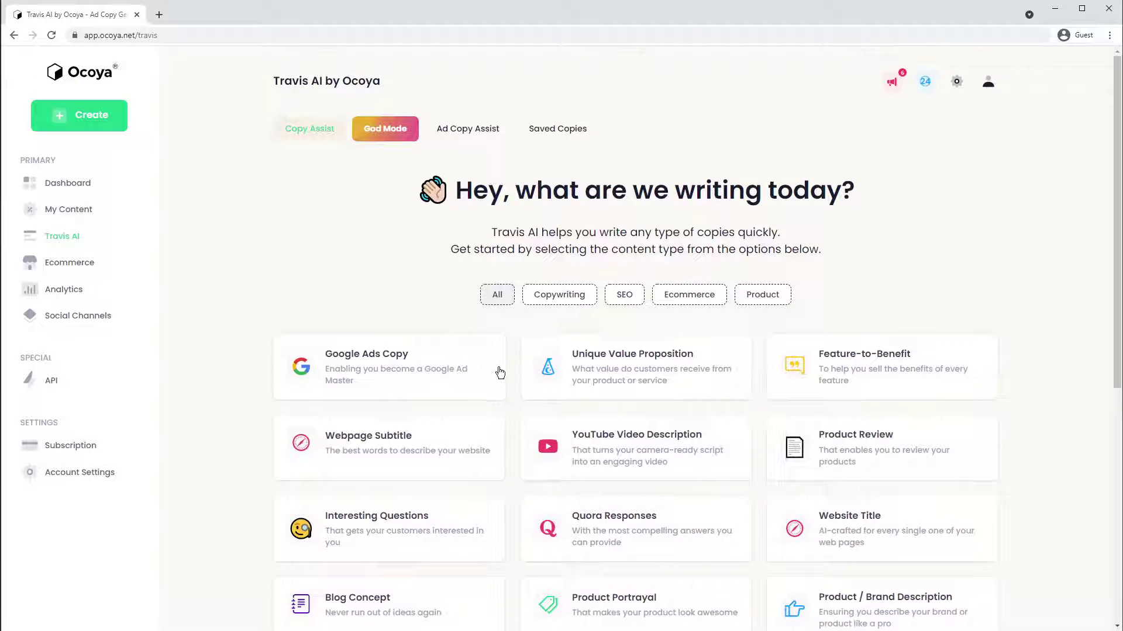
pyautogui.click(375, 361)
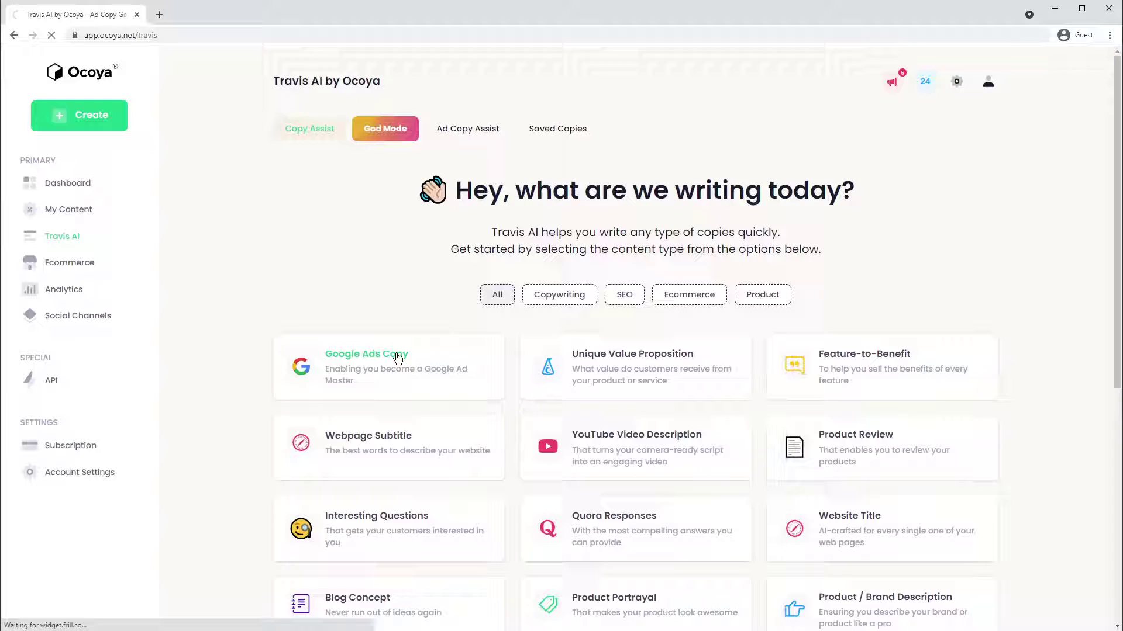
pyautogui.click(500, 331)
pyautogui.write('a')
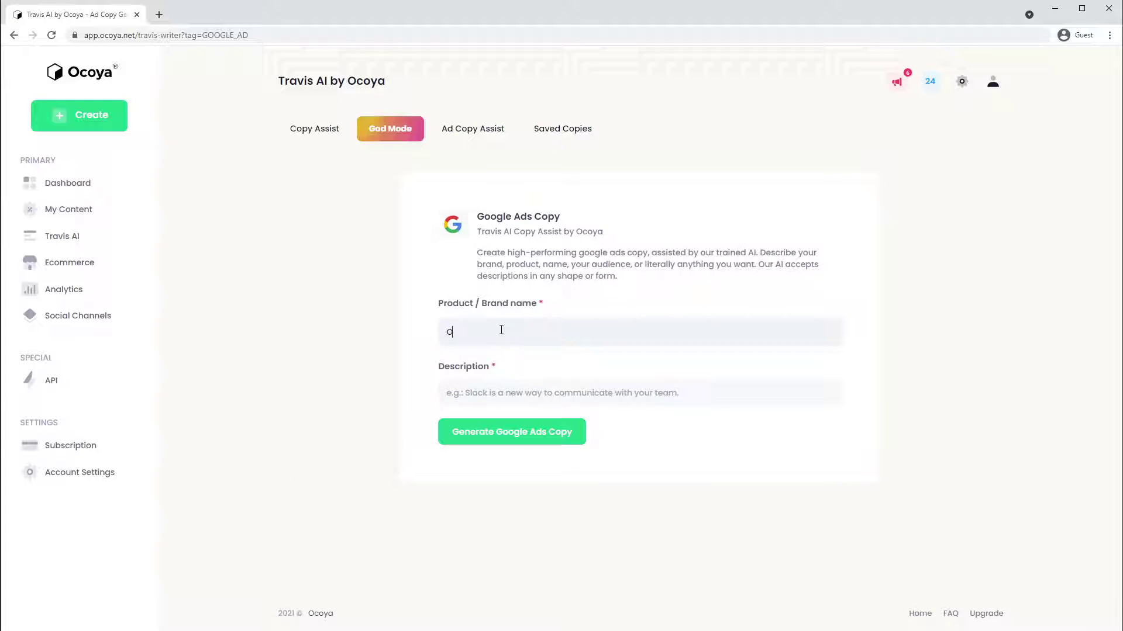
pyautogui.write('coya')
pyautogui.press('Tab')
pyautogui.write('Ocoya is an all-in-one content marketing Platform.')
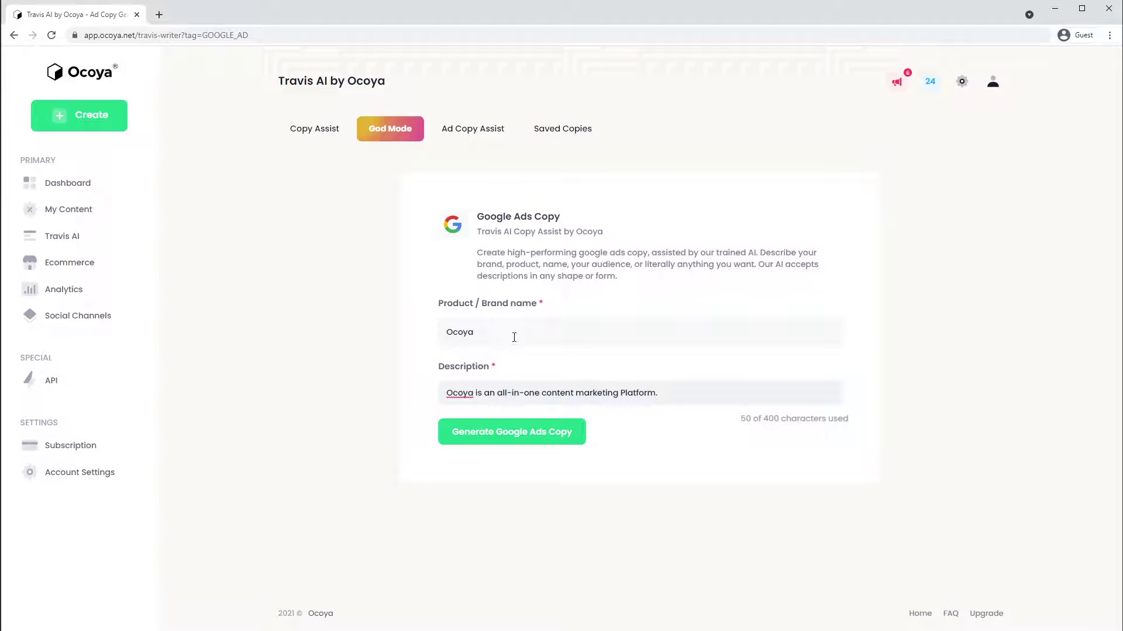
pyautogui.click(521, 427)
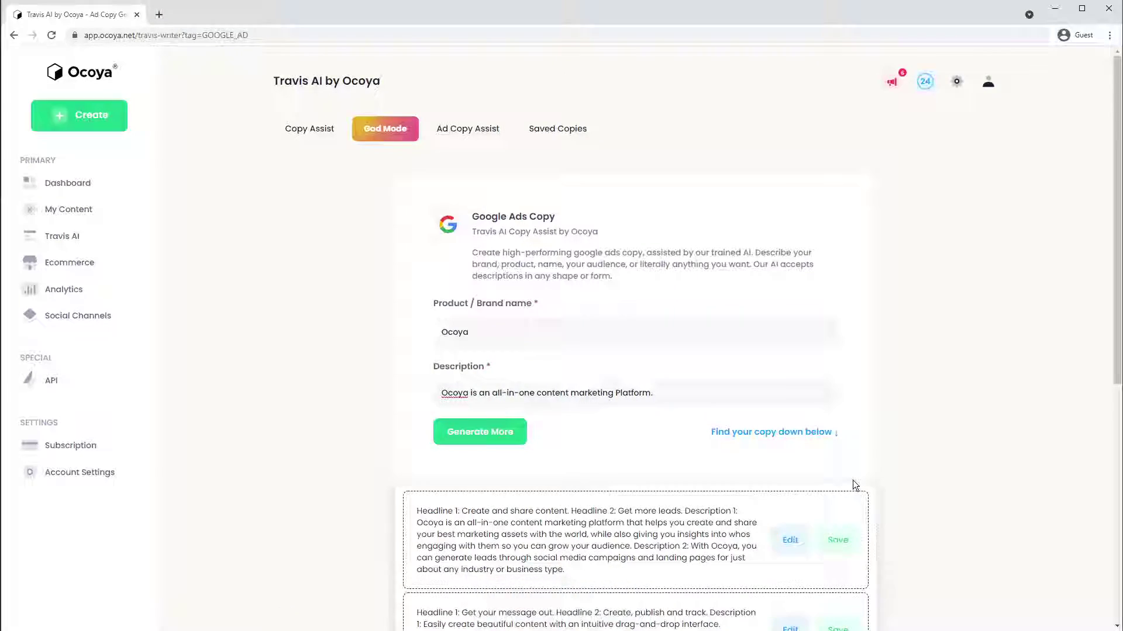
# Save the third generated ad copy and review the Saved Copies list
pyautogui.scroll(-5, 852, 485)
pyautogui.scroll(-1, 530, 383)
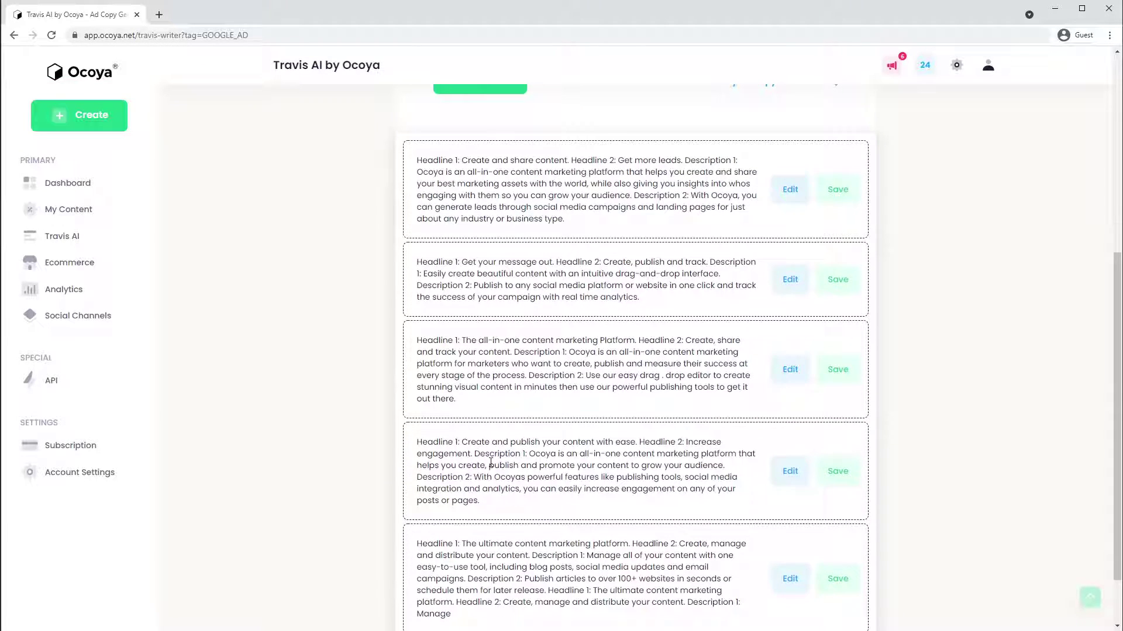
pyautogui.click(837, 369)
pyautogui.scroll(6, 940, 490)
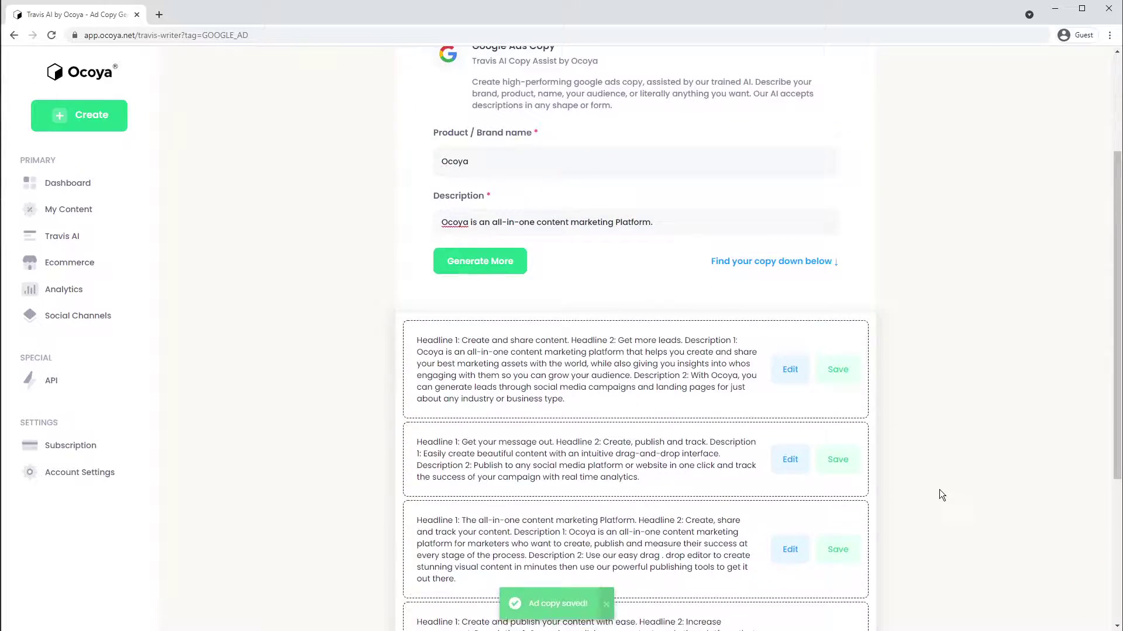
pyautogui.click(557, 129)
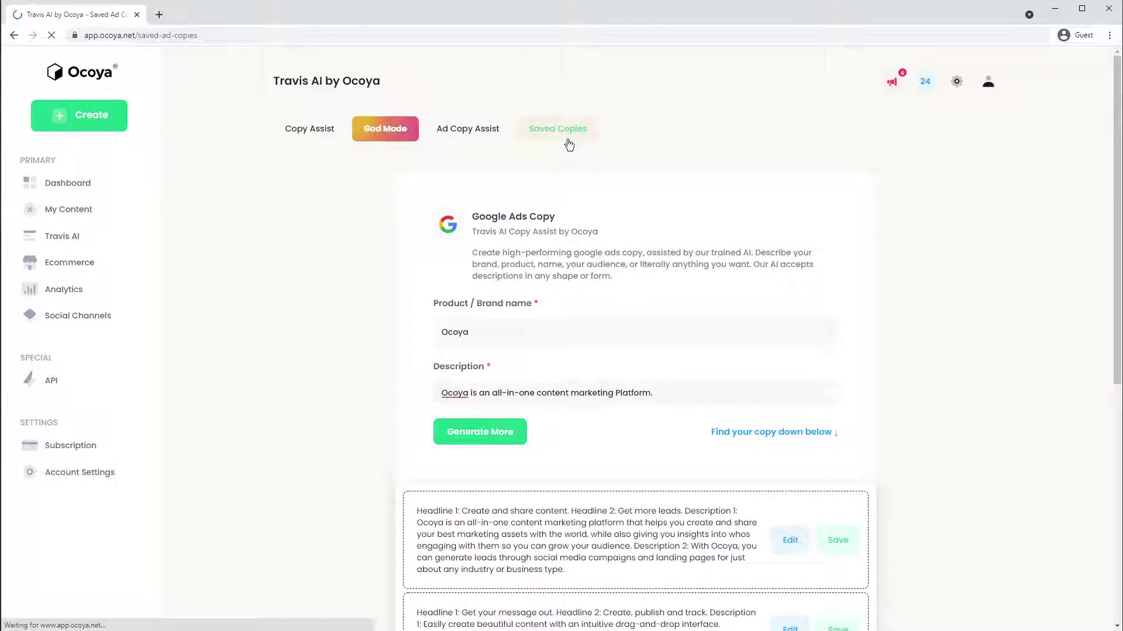
pyautogui.scroll(-8, 623, 411)
pyautogui.scroll(-4, 623, 411)
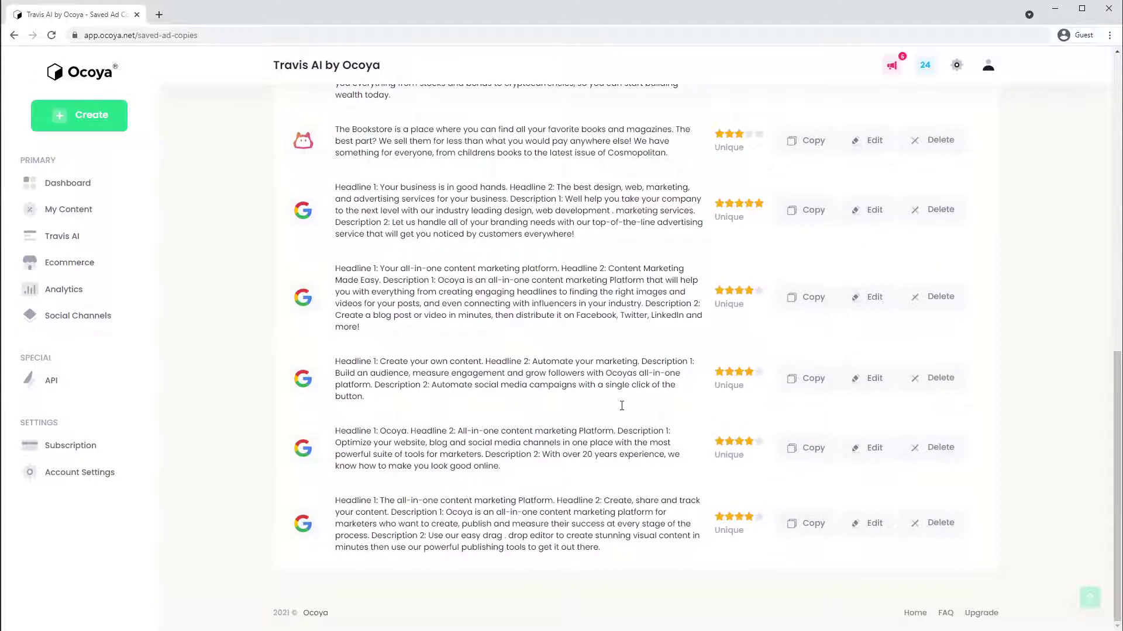
pyautogui.scroll(12, 537, 506)
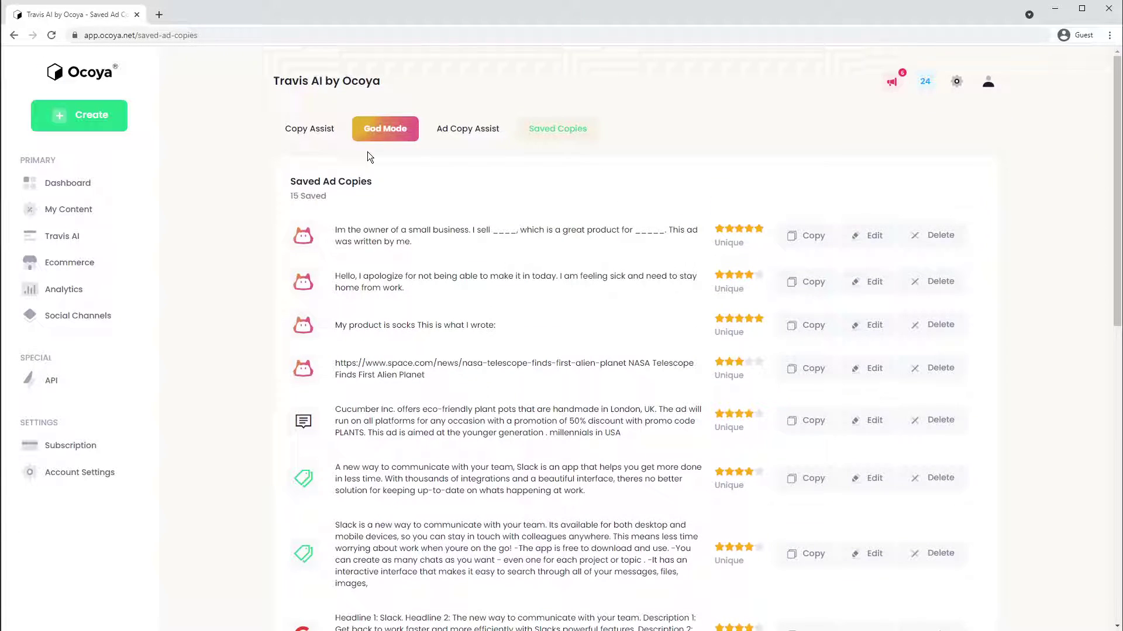
# Generate five short Facebook store ad drafts in Copy Assist's God Mode, like 'The best deals in town.'
pyautogui.click(312, 132)
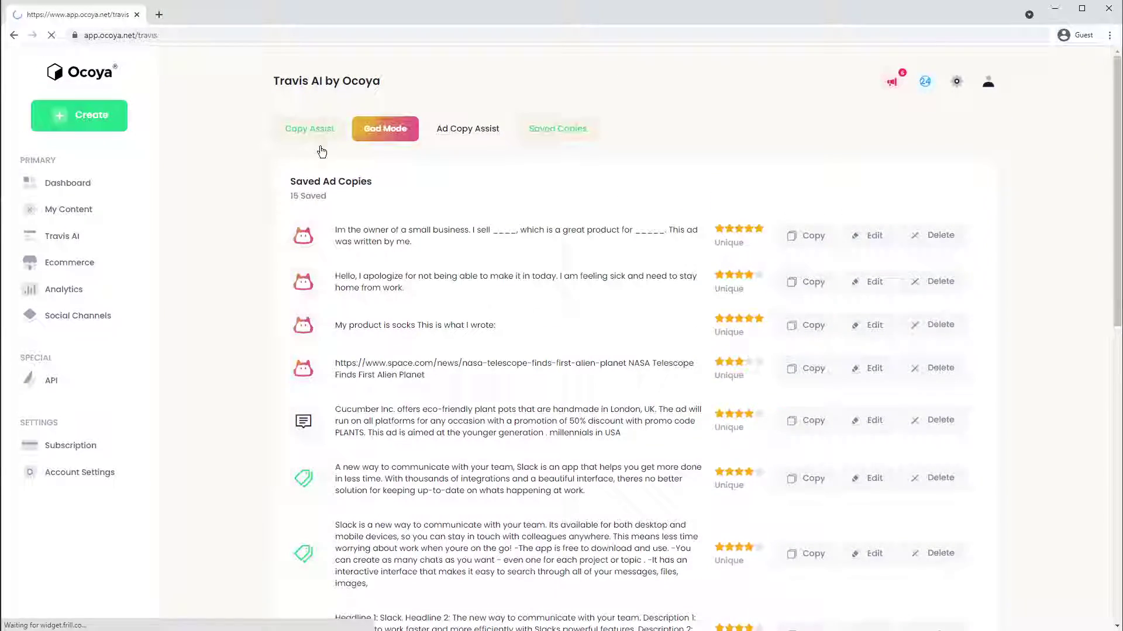
pyautogui.scroll(-6, 631, 431)
pyautogui.scroll(7, 632, 431)
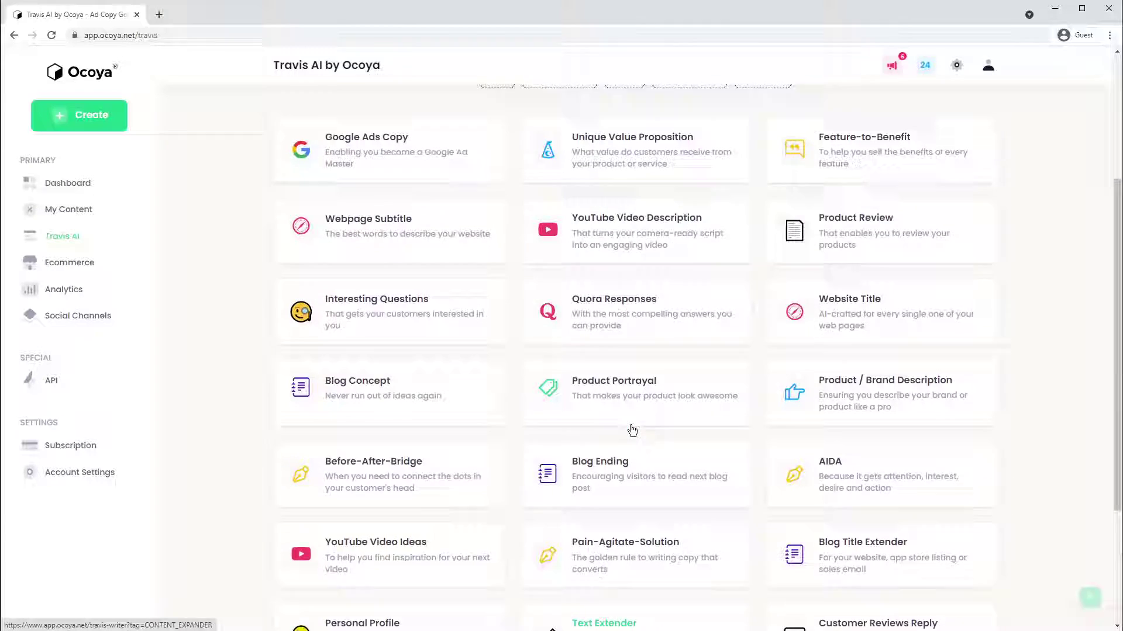
pyautogui.click(377, 134)
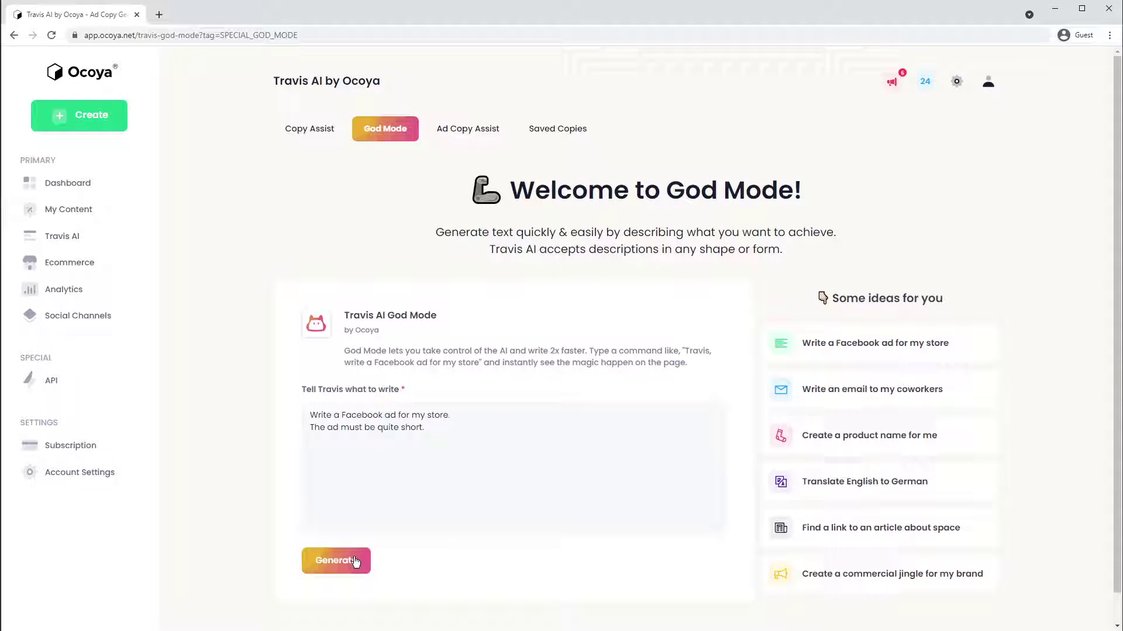
pyautogui.click(337, 562)
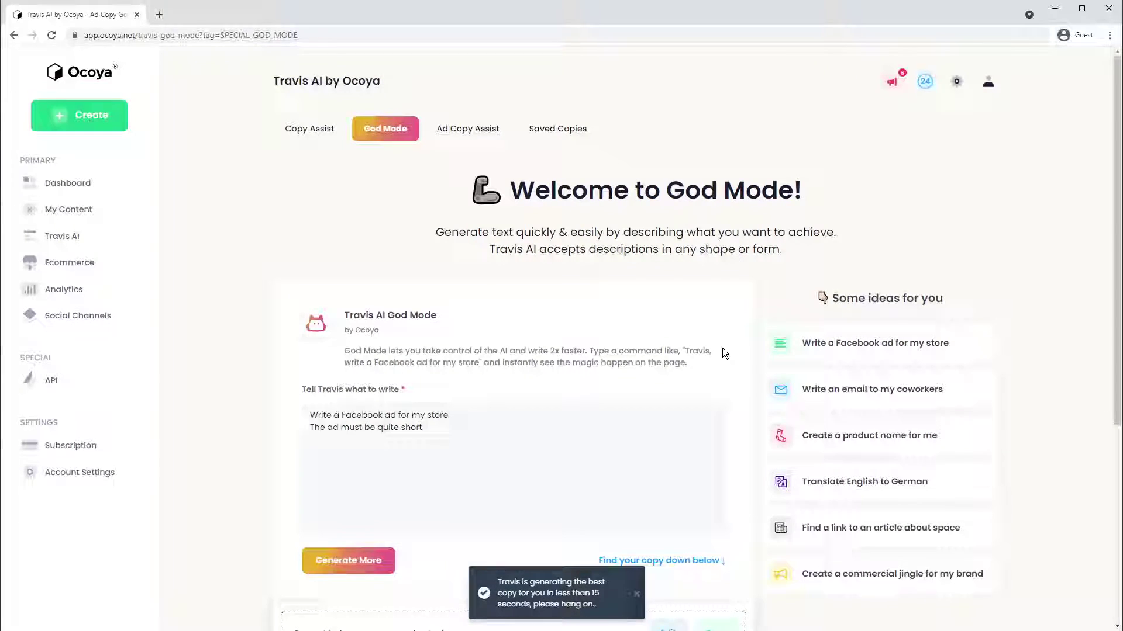
pyautogui.scroll(-5, 721, 348)
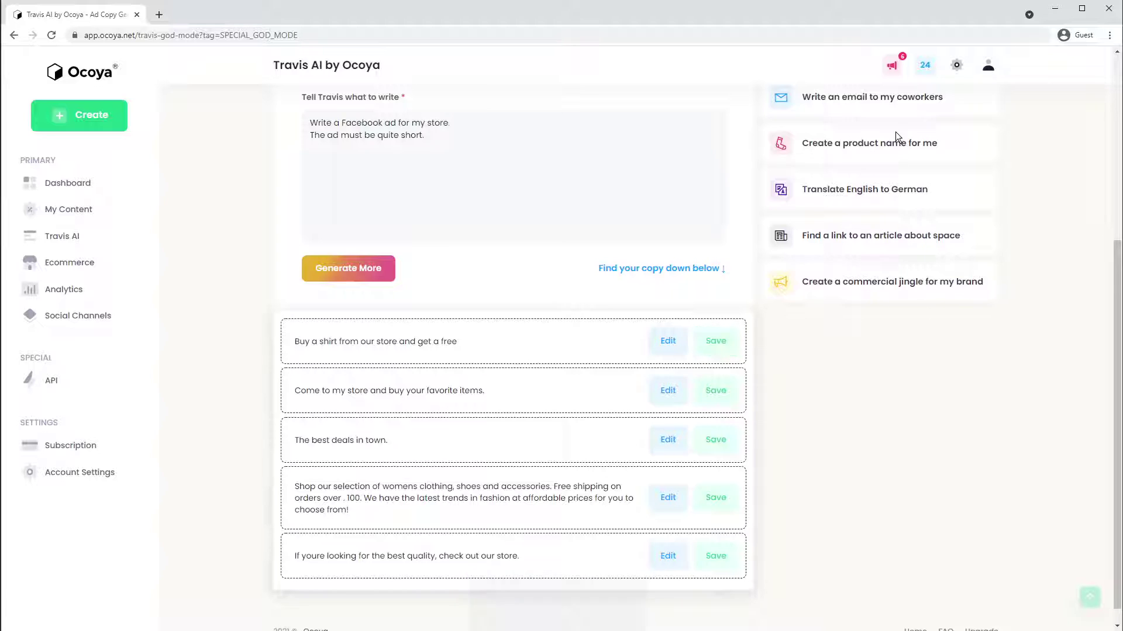
pyautogui.scroll(4, 902, 266)
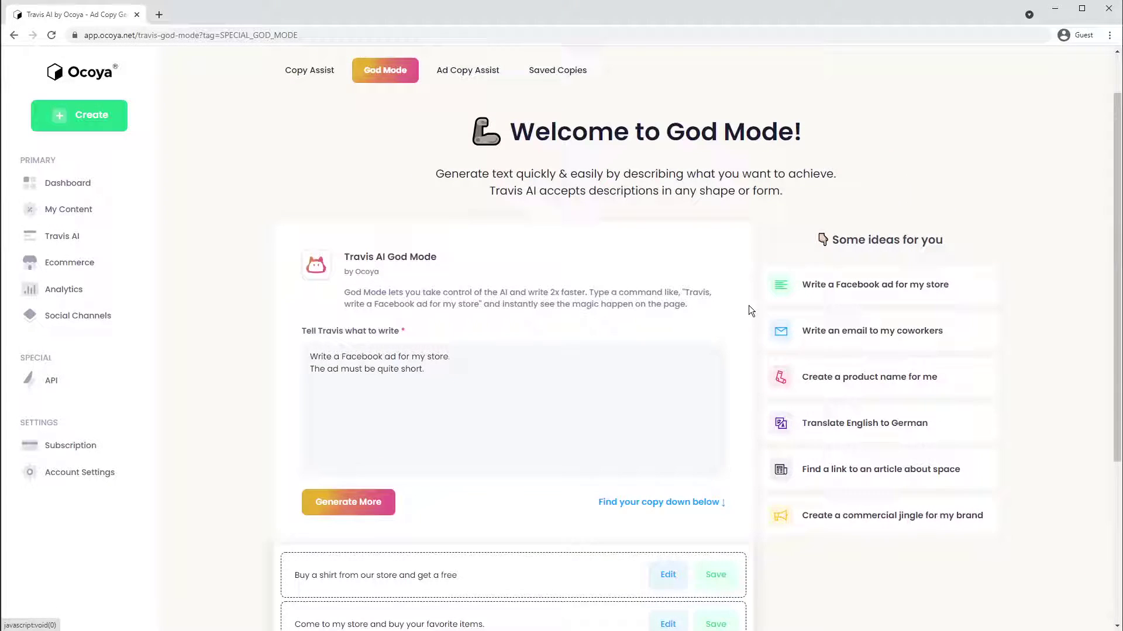